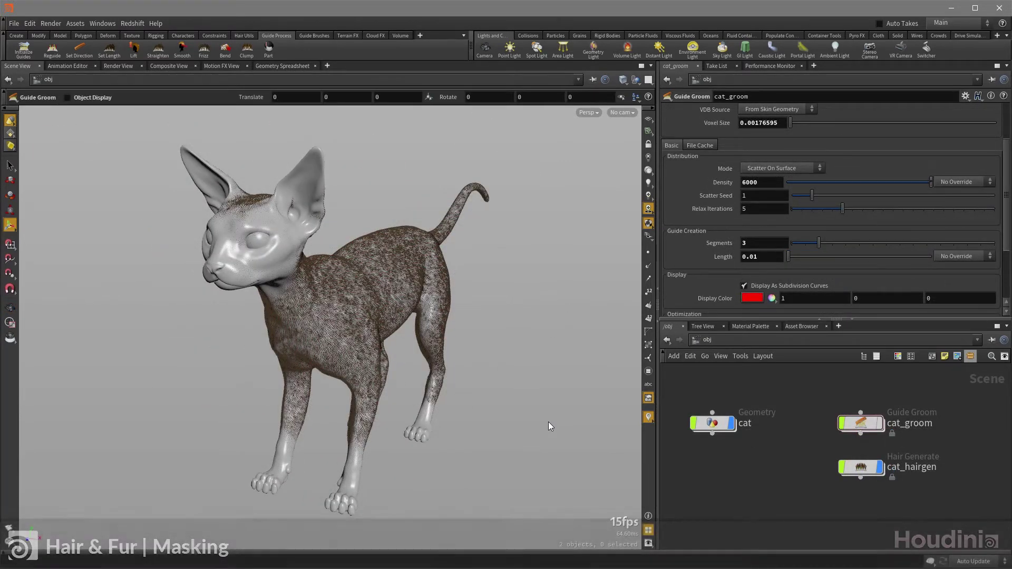
# - Remove the existing guide groom and hair generate nodes, keeping only the cat geometry in the scene
pyautogui.press('Escape')
pyautogui.moveTo(531, 273); pyautogui.dragTo(497, 261)
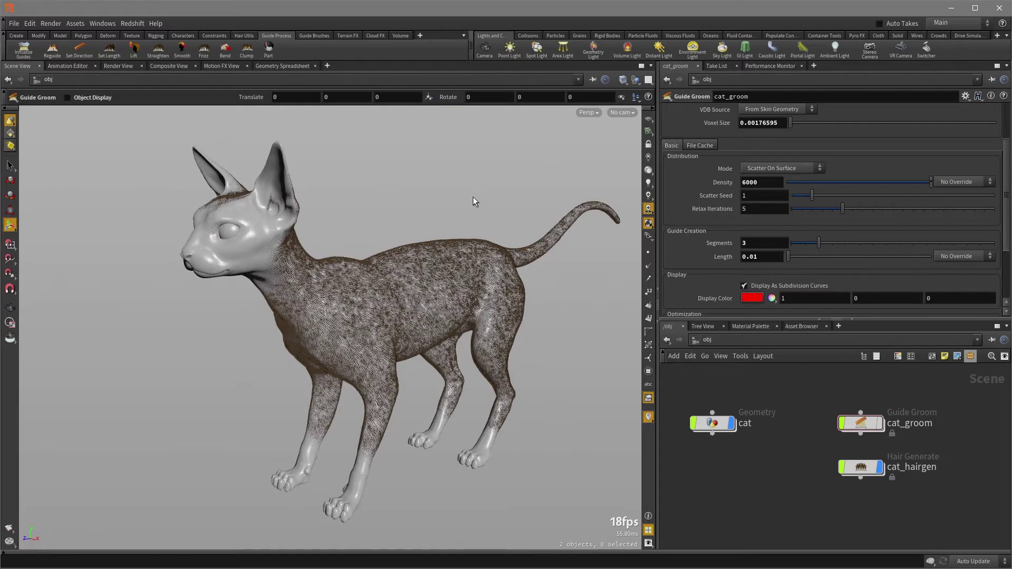
pyautogui.hotkey('ctrl', 'z')
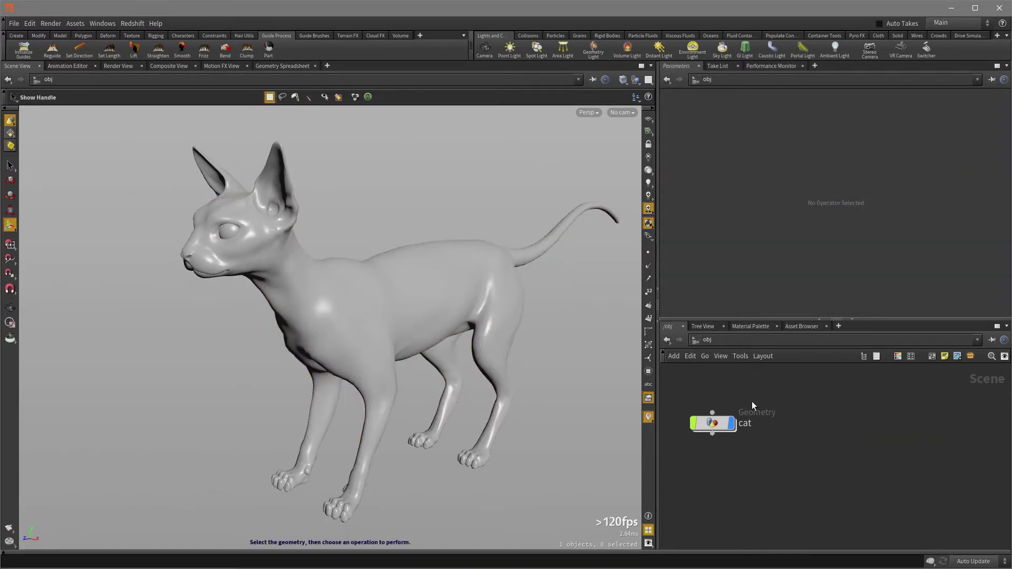
pyautogui.moveTo(719, 423)
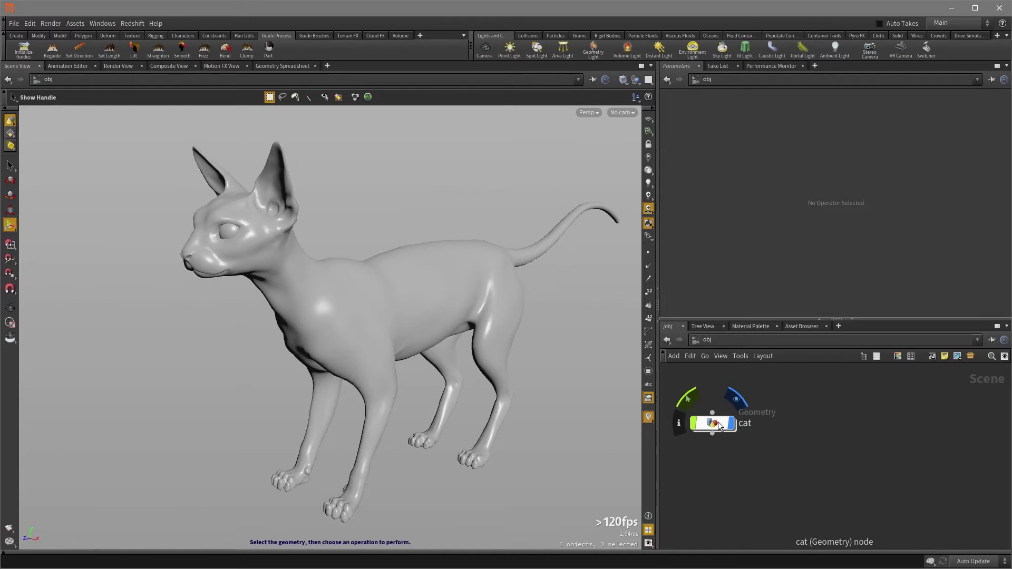
pyautogui.press('Tab')
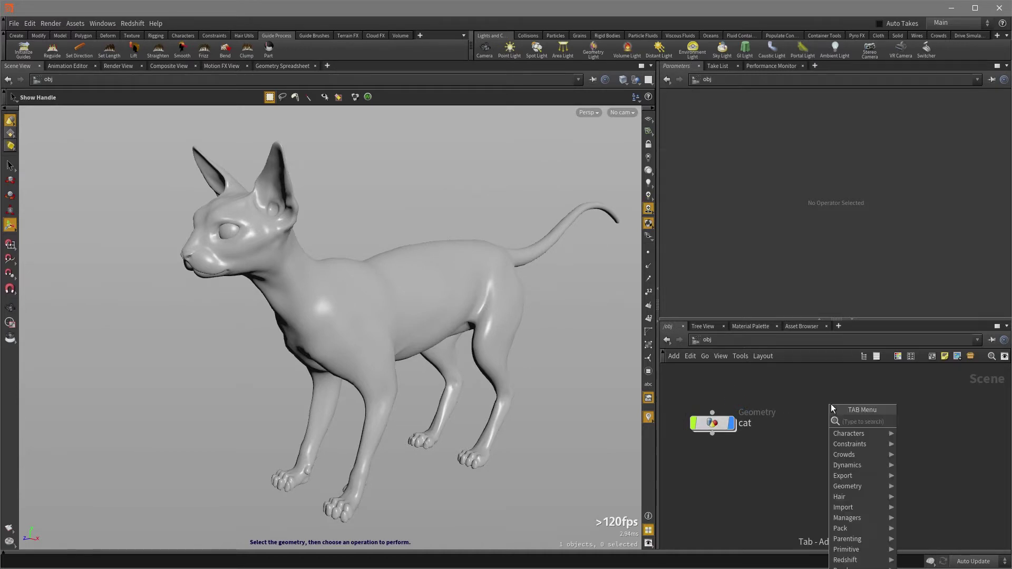
pyautogui.write('geo')
pyautogui.press('Return')
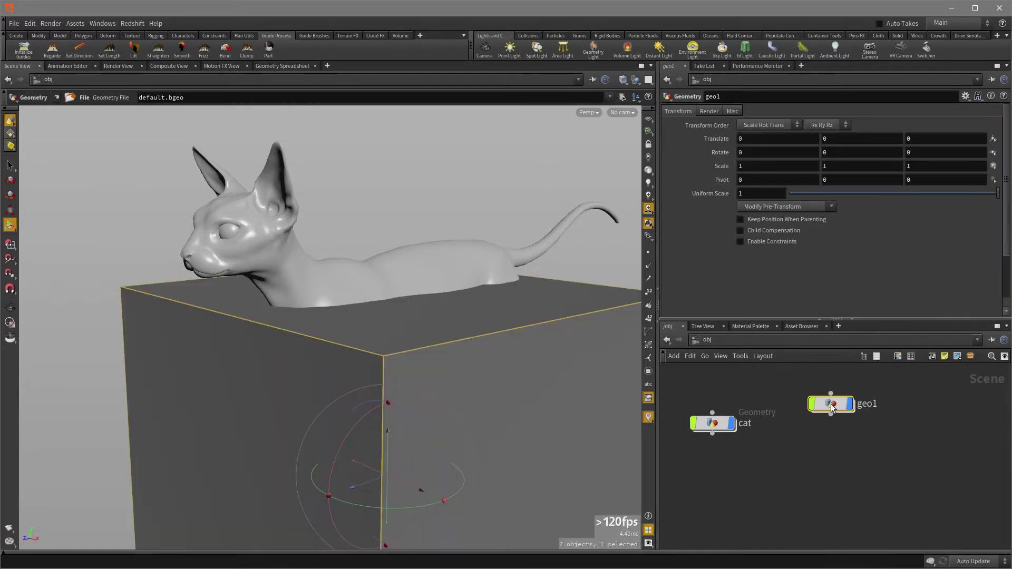
pyautogui.doubleClick(830, 404)
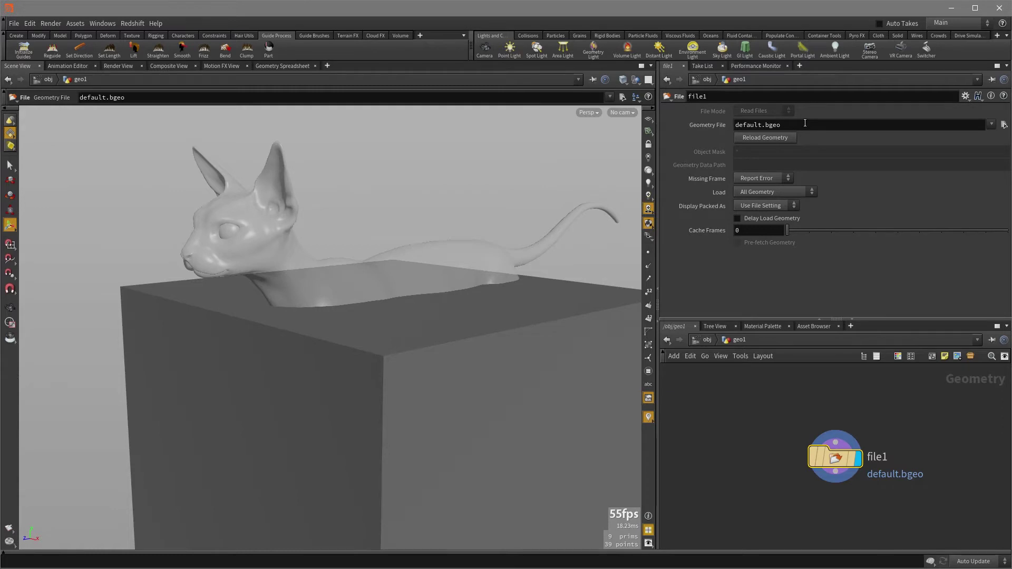
pyautogui.press('u')
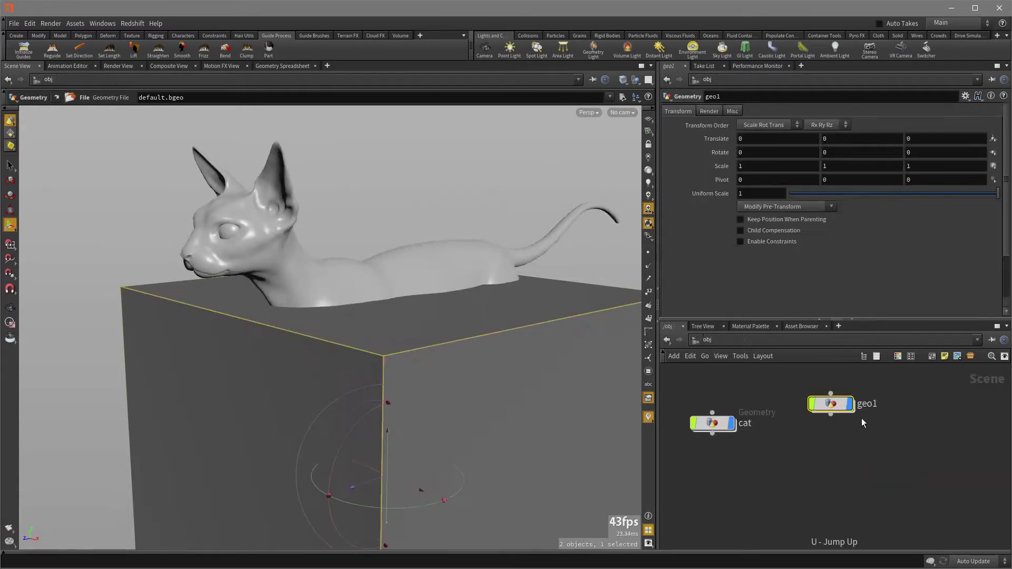
pyautogui.press('Delete')
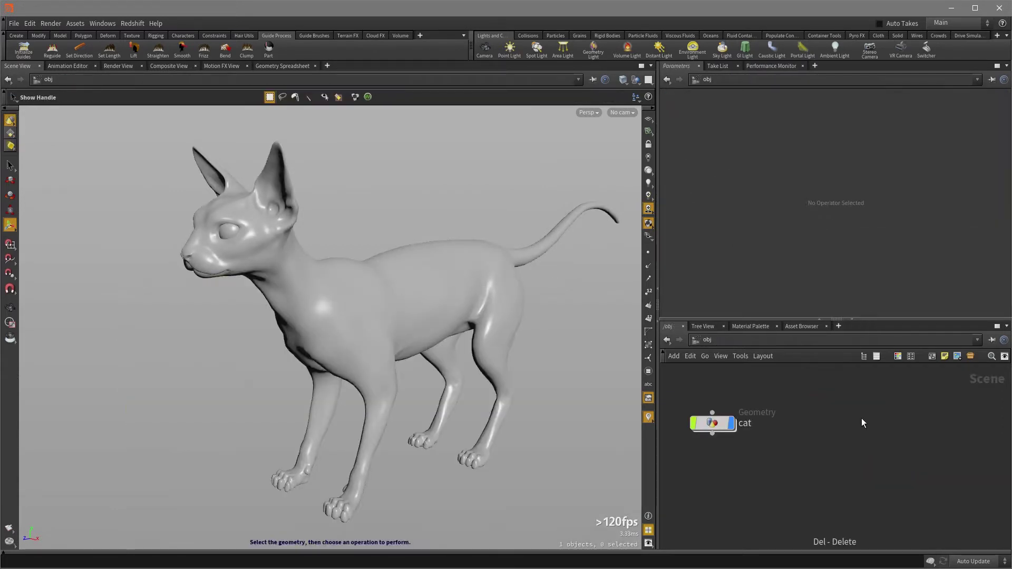
# - Examine the node network inside the cat geometry object, including its eyes_only and body_only groups
pyautogui.doubleClick(718, 426)
pyautogui.moveTo(776, 406); pyautogui.dragTo(722, 397, button='middle')
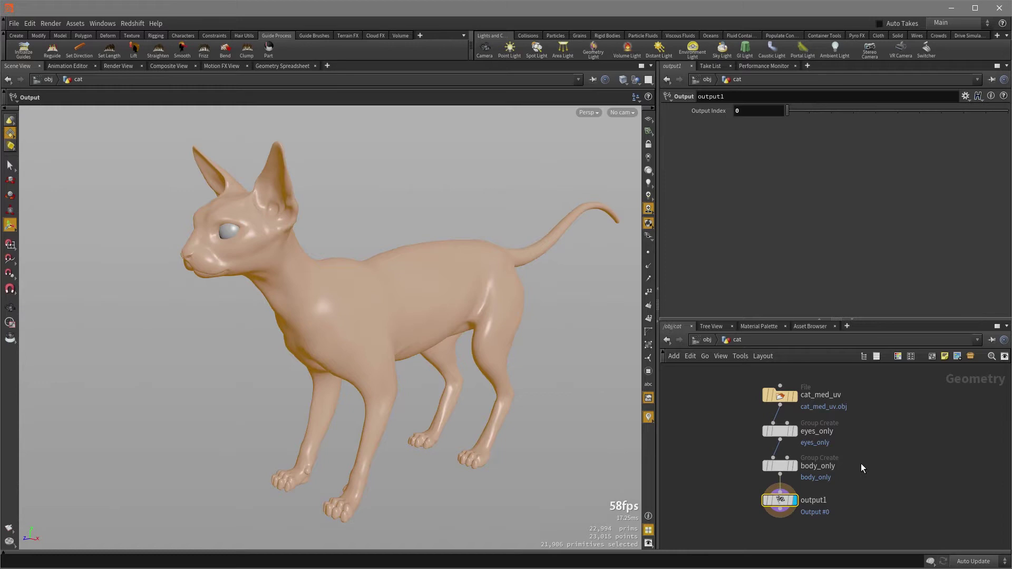
pyautogui.press('u')
# - Add fur to the cat geometry with the Add Fur tool, without choosing an animated skin
pyautogui.click(596, 370)
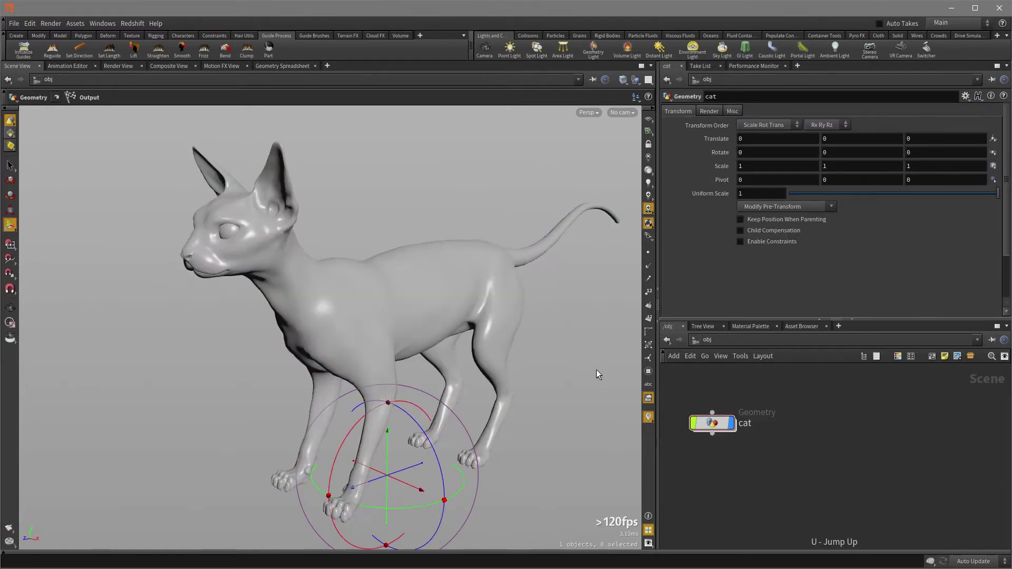
pyautogui.press('s')
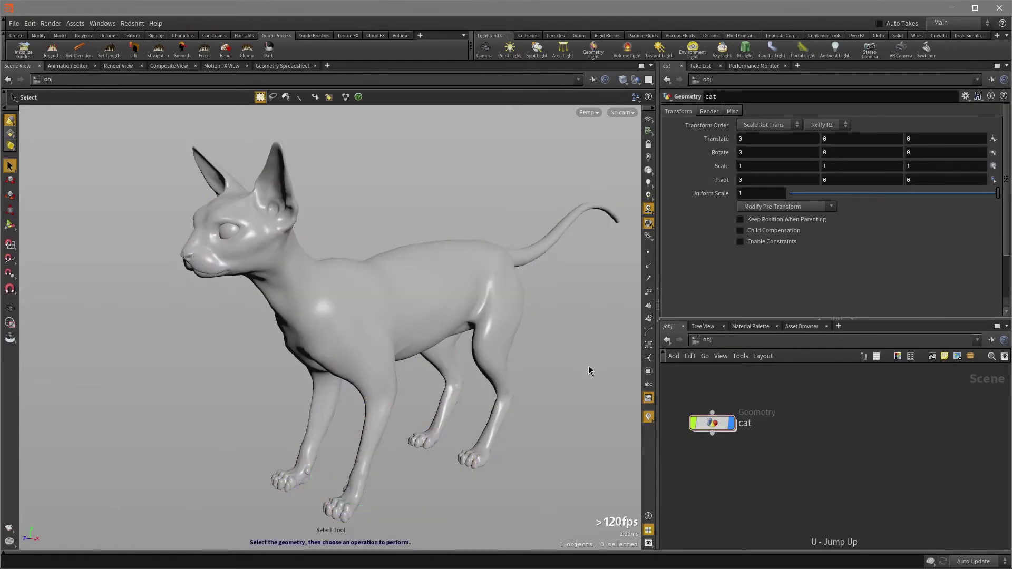
pyautogui.click(244, 36)
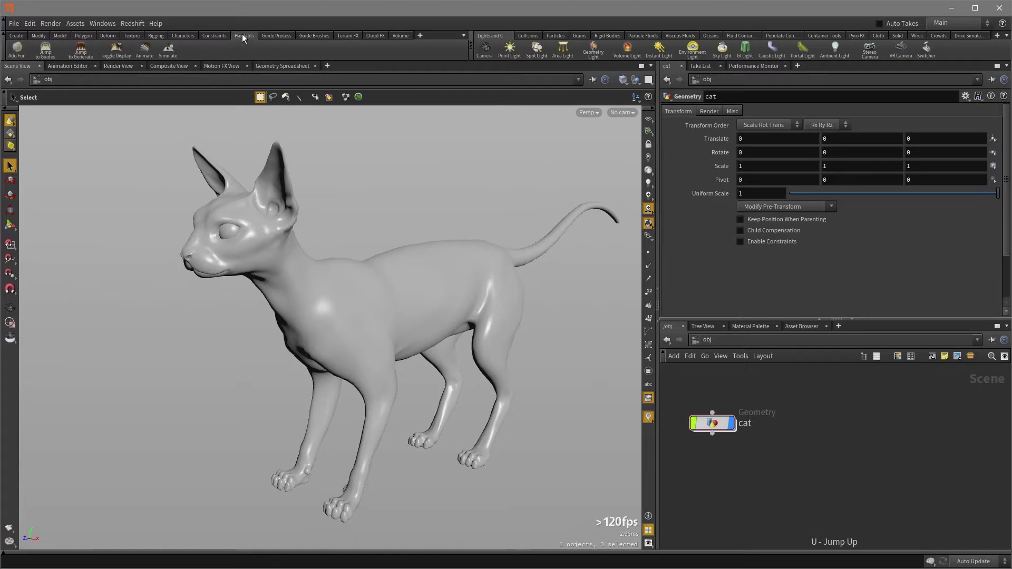
pyautogui.click(17, 48)
pyautogui.click(290, 252)
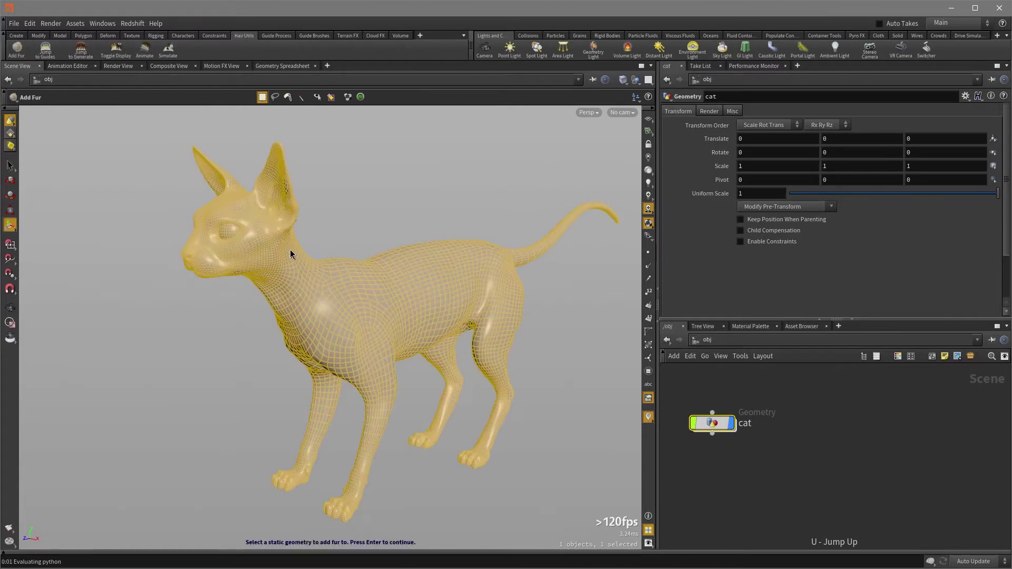
pyautogui.press('Return')
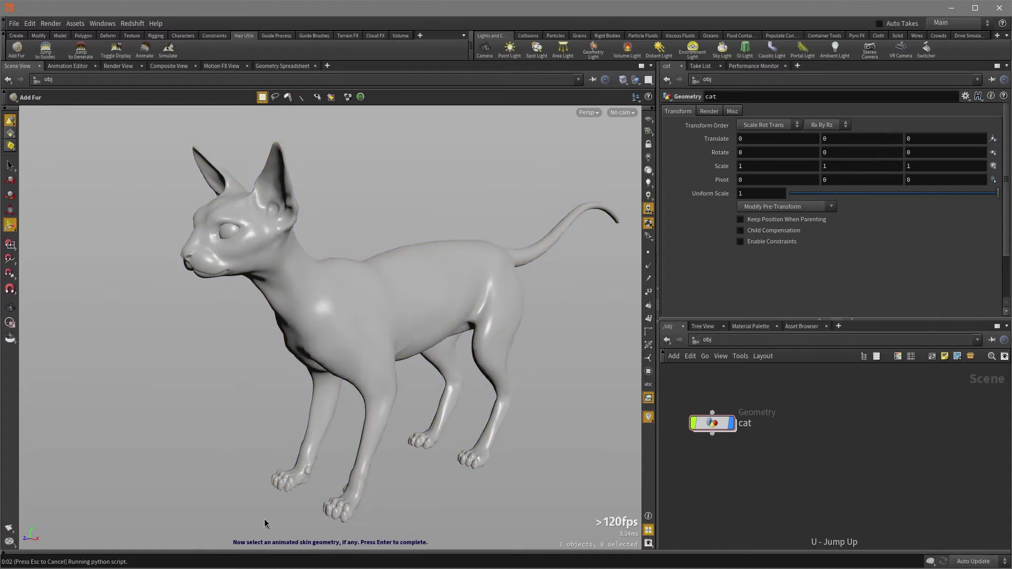
pyautogui.press('Return')
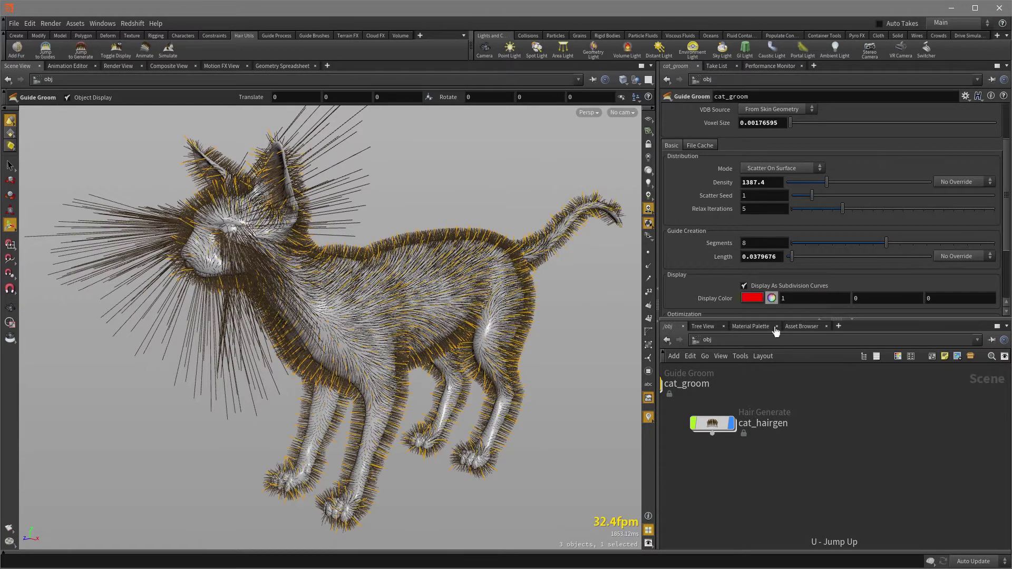
# - Arrange the cat_groom and cat_hairgen nodes in a column next to the cat node in the network
pyautogui.press('h')
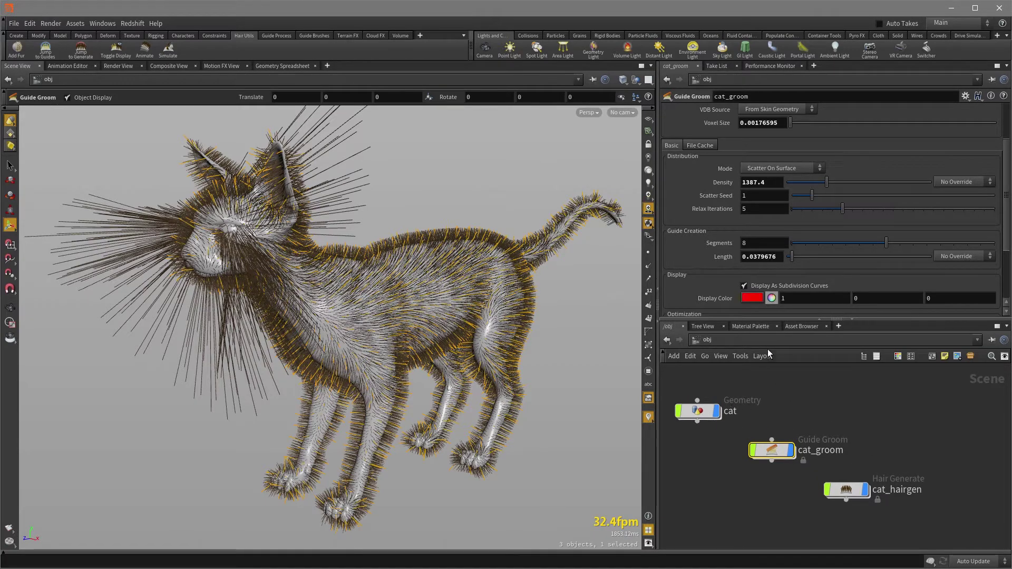
pyautogui.scroll(3, 830, 232)
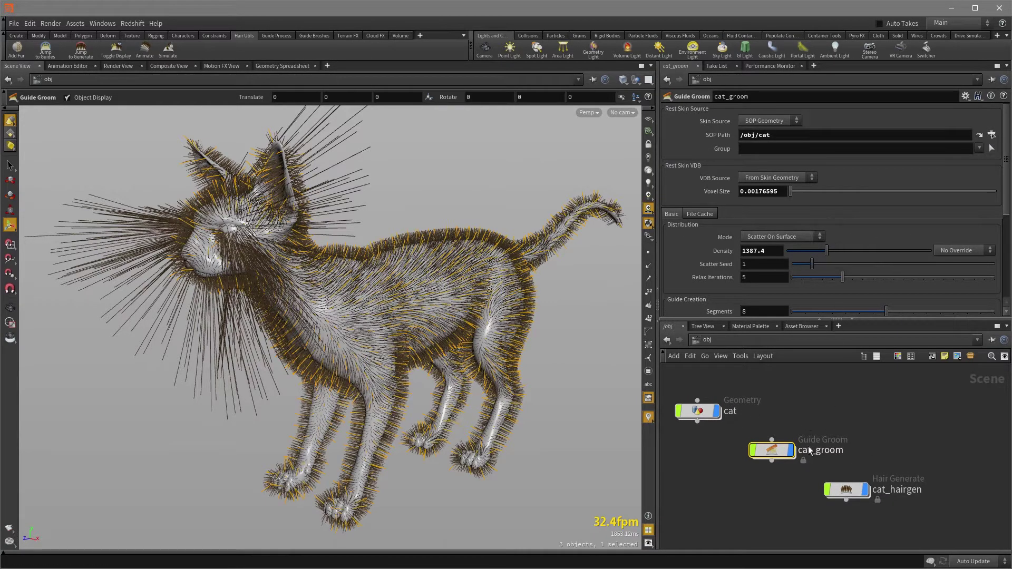
pyautogui.moveTo(771, 453); pyautogui.dragTo(847, 460)
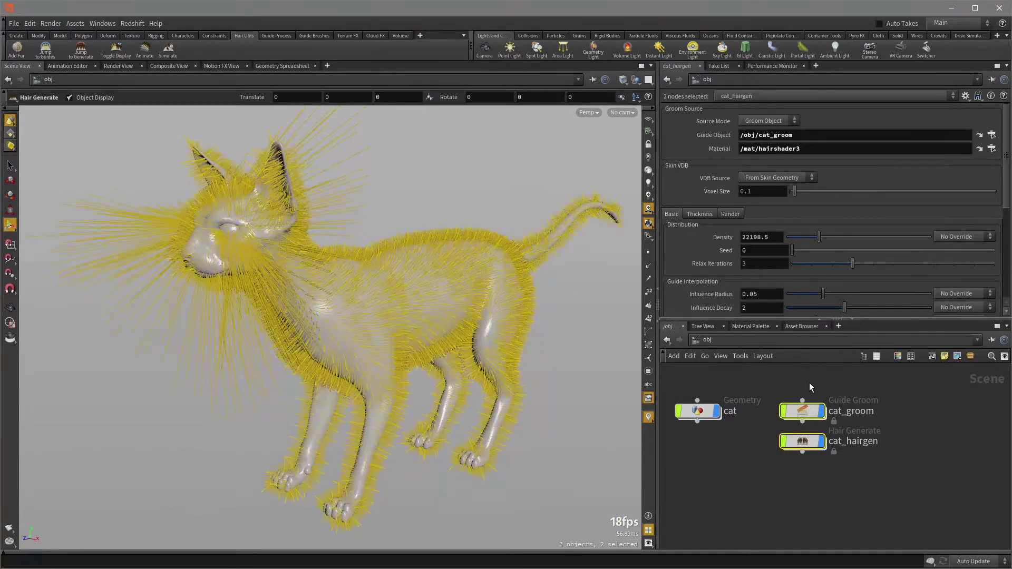
# - Restrict the rest skin source of cat_groom to the body_only group
pyautogui.click(803, 410)
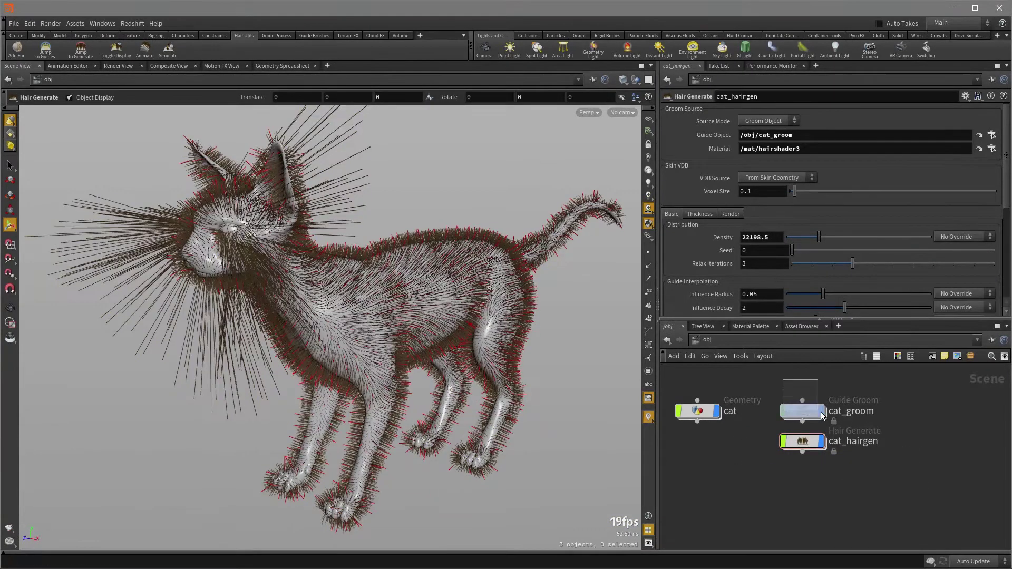
pyautogui.click(980, 148)
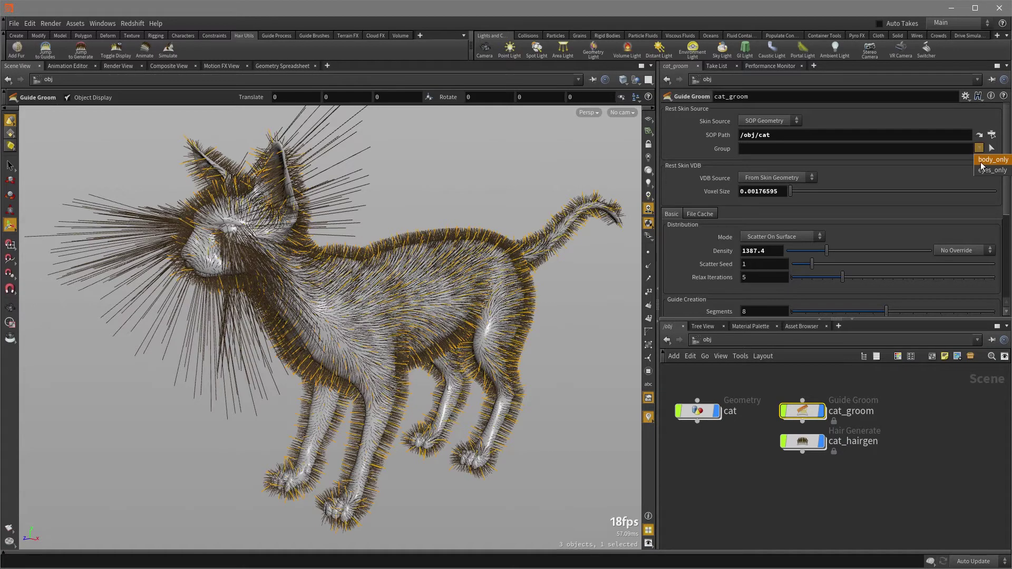
pyautogui.click(983, 163)
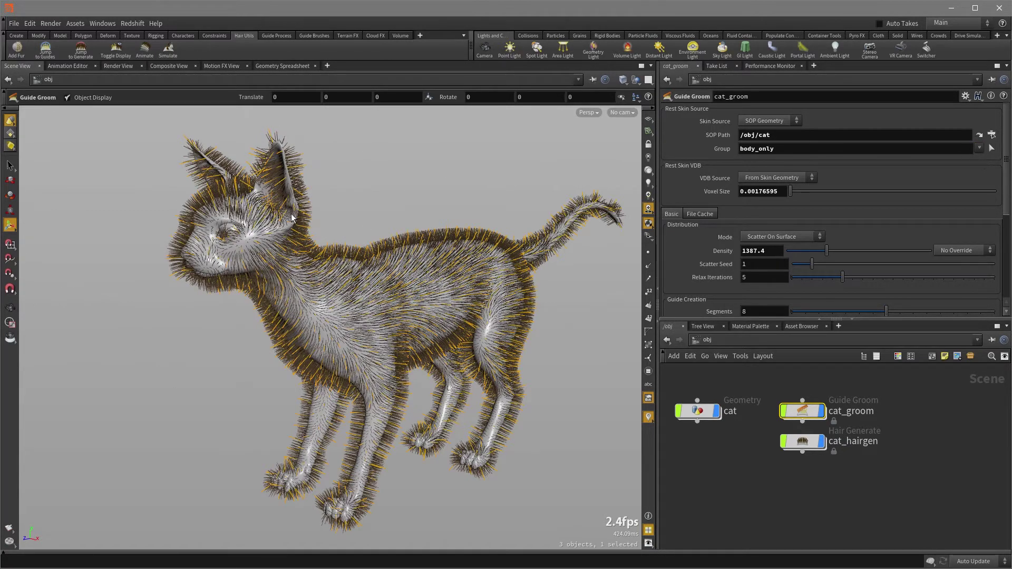
pyautogui.keyDown('alt'); pyautogui.moveTo(147, 224); pyautogui.dragTo(237, 225, button='right'); pyautogui.keyUp('alt')
pyautogui.keyDown('alt'); pyautogui.moveTo(237, 224); pyautogui.dragTo(285, 280); pyautogui.keyUp('alt')
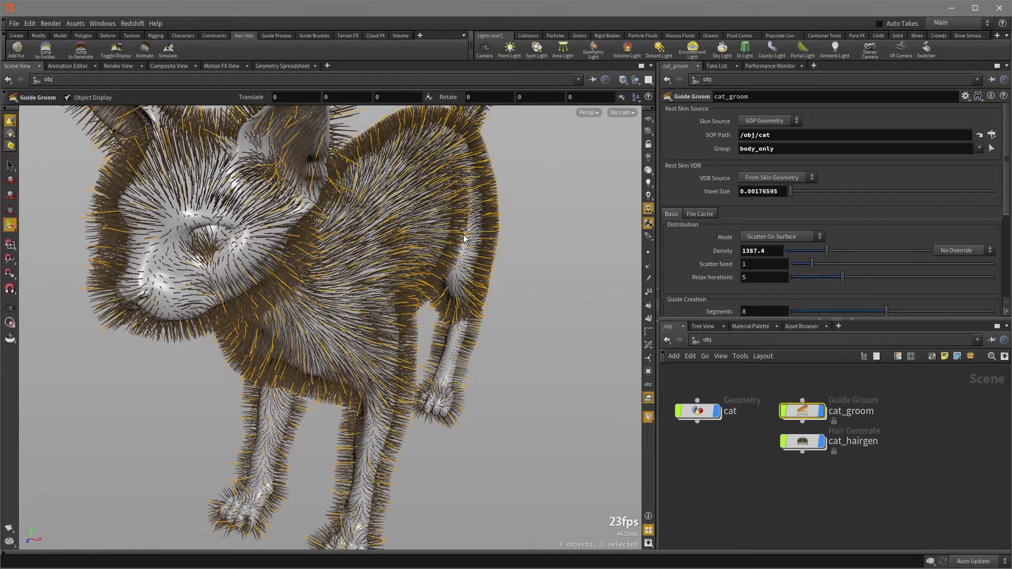
# - Hide the generated hair of cat_hairgen and set the guide density of cat_groom to 3000
pyautogui.click(824, 443)
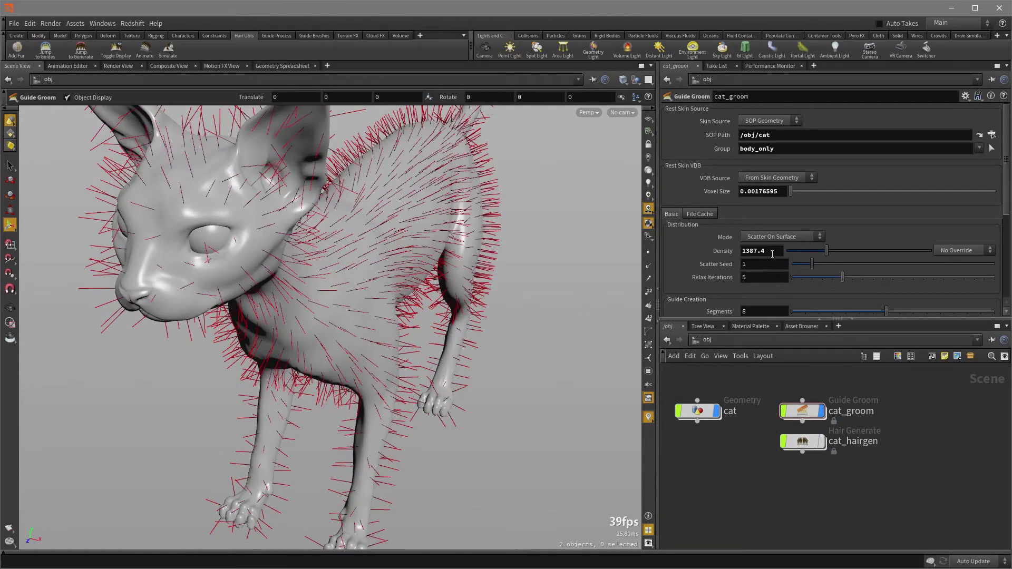
pyautogui.click(803, 411)
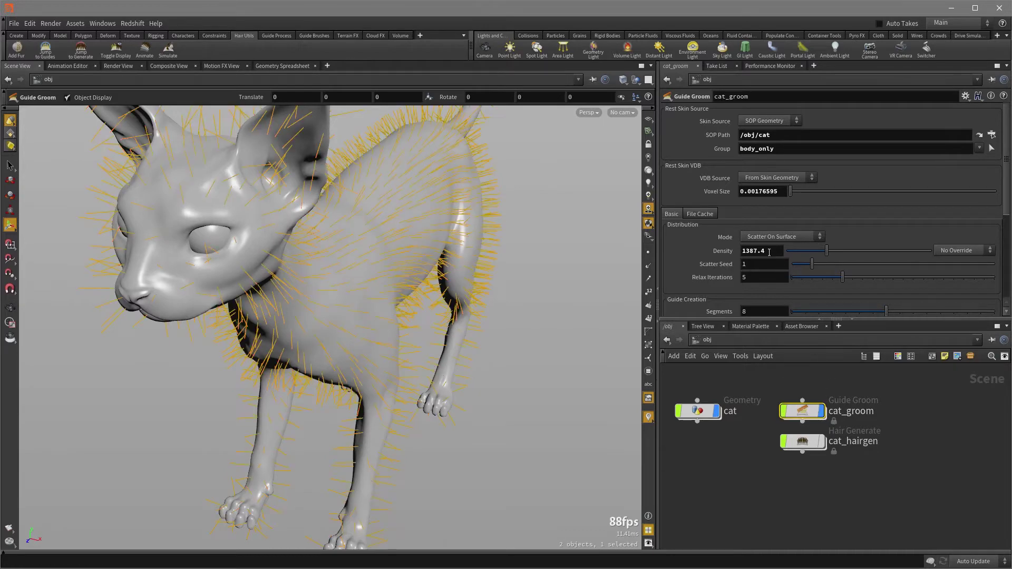
pyautogui.write('3000')
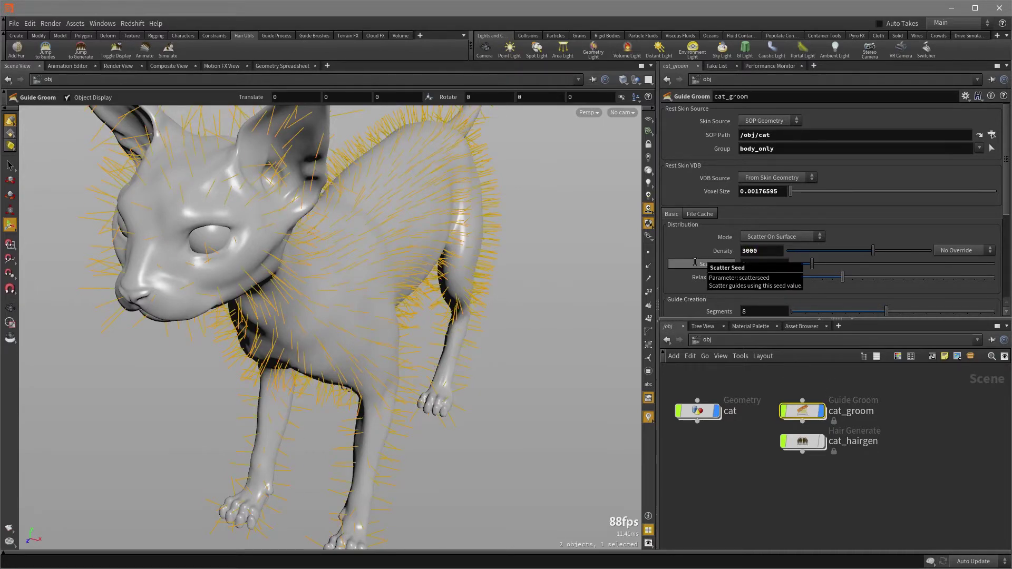
pyautogui.press('Return')
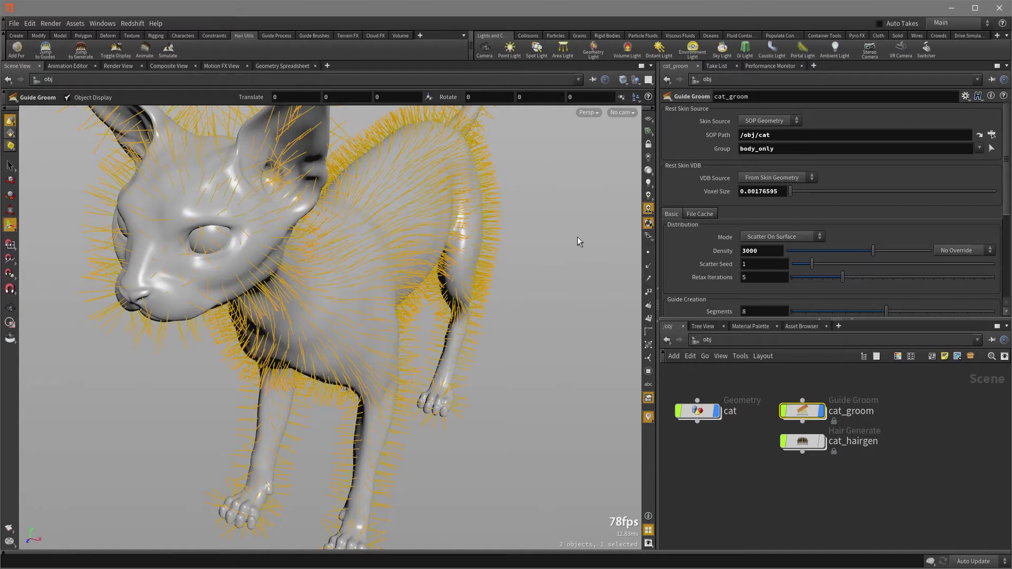
# - Apply Initialize Guides to cat_groom to give the guide curves a direction along the body
pyautogui.click(276, 36)
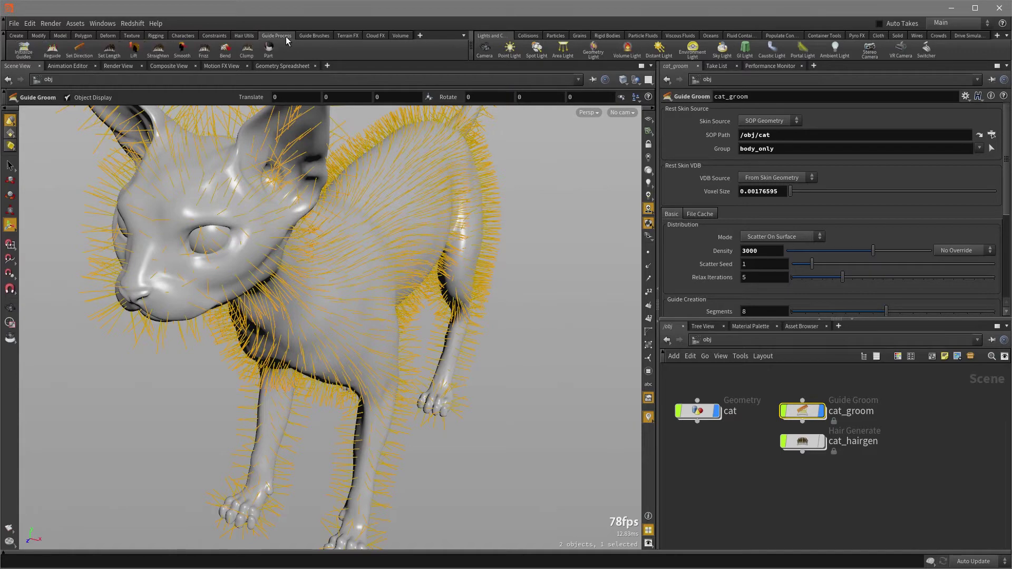
pyautogui.click(23, 51)
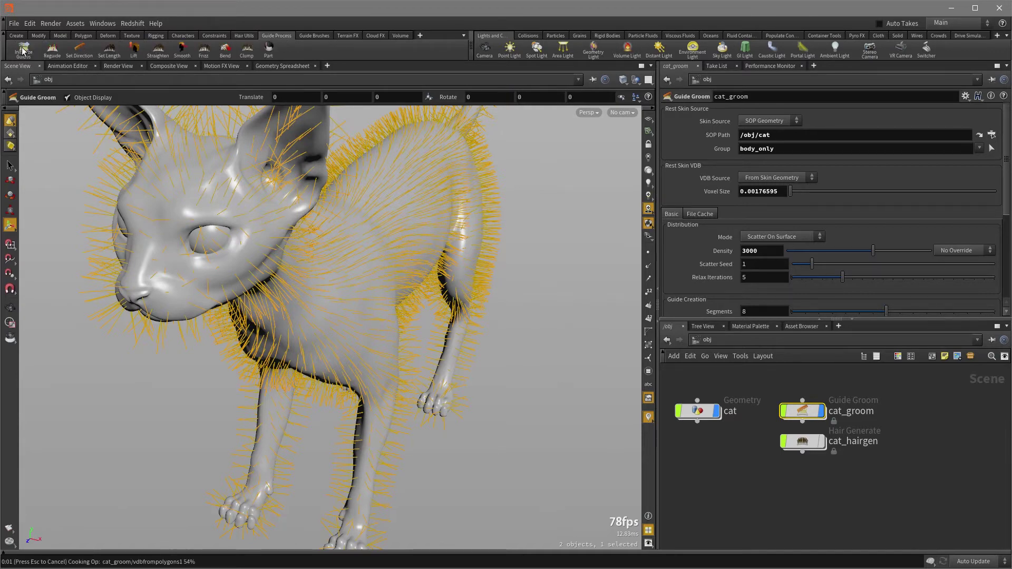
pyautogui.keyDown('alt'); pyautogui.moveTo(468, 232); pyautogui.dragTo(438, 204); pyautogui.keyUp('alt')
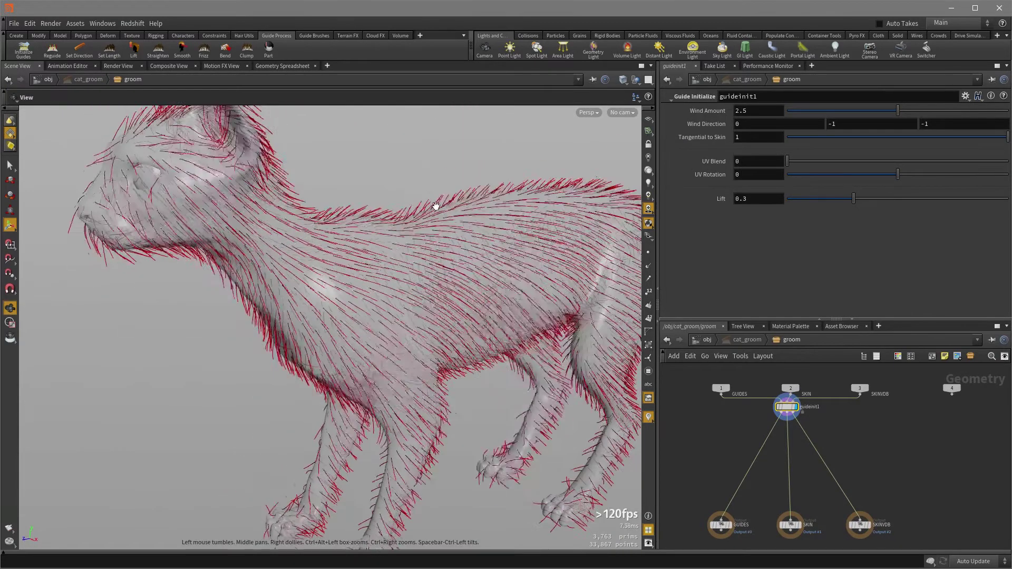
pyautogui.keyDown('alt'); pyautogui.moveTo(438, 204); pyautogui.dragTo(425, 253, button='middle'); pyautogui.keyUp('alt')
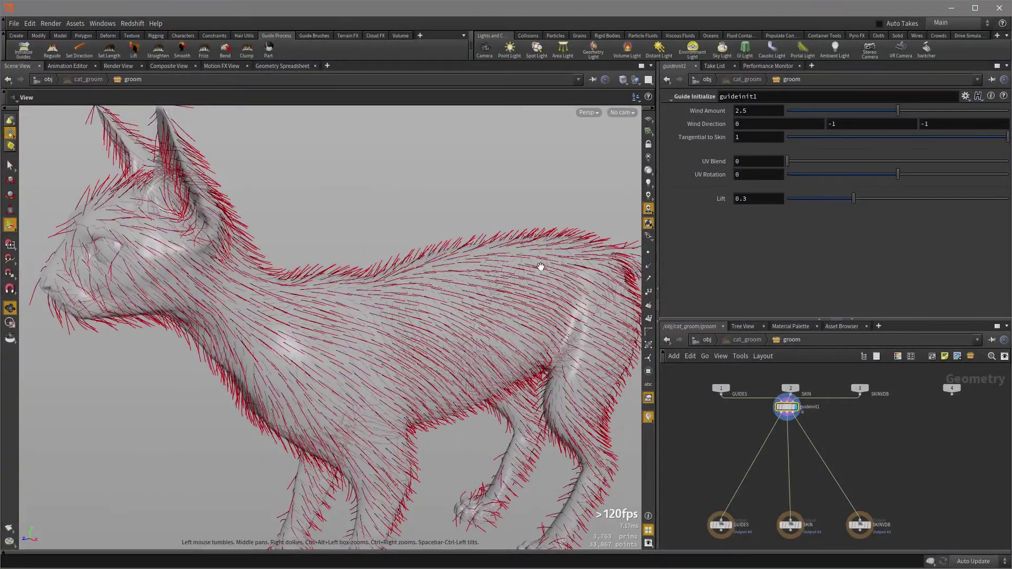
# - Lower the guide initialize node's Wind Amount to 1.04 and its Lift to 0.136
pyautogui.moveTo(523, 272); pyautogui.dragTo(485, 301)
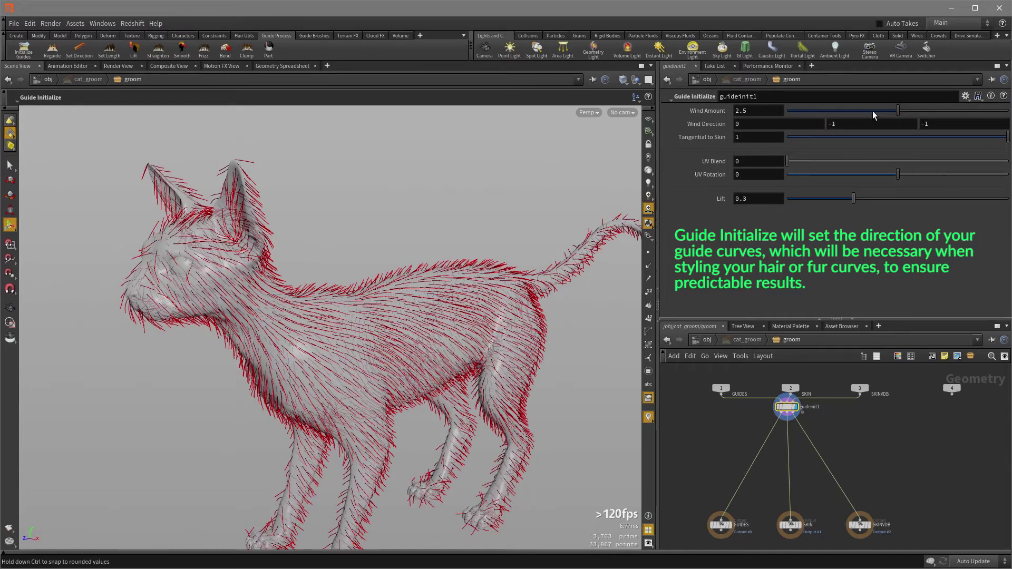
pyautogui.moveTo(872, 110); pyautogui.dragTo(835, 114)
pyautogui.moveTo(839, 198); pyautogui.dragTo(819, 204)
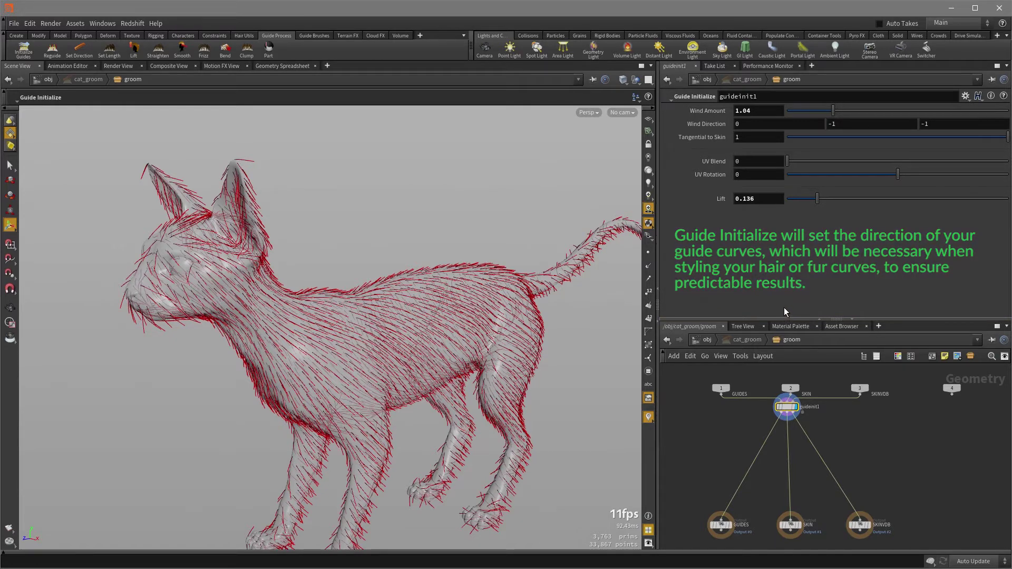
# - Add a Set Length guide process to the groom network after the guide initialize node
pyautogui.click(112, 51)
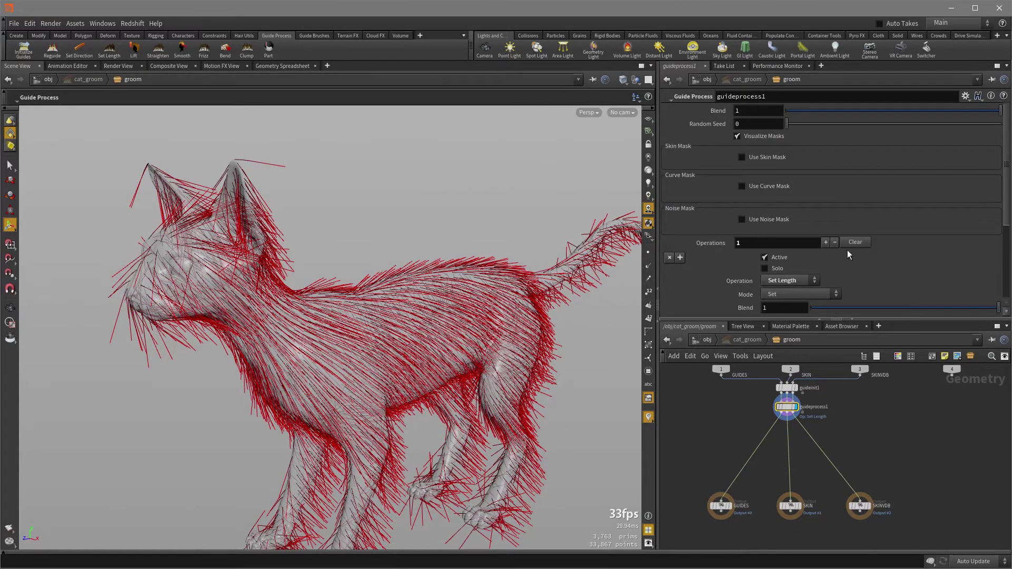
pyautogui.scroll(-3, 840, 249)
pyautogui.scroll(5, 854, 394)
pyautogui.moveTo(854, 394); pyautogui.dragTo(894, 438, button='middle')
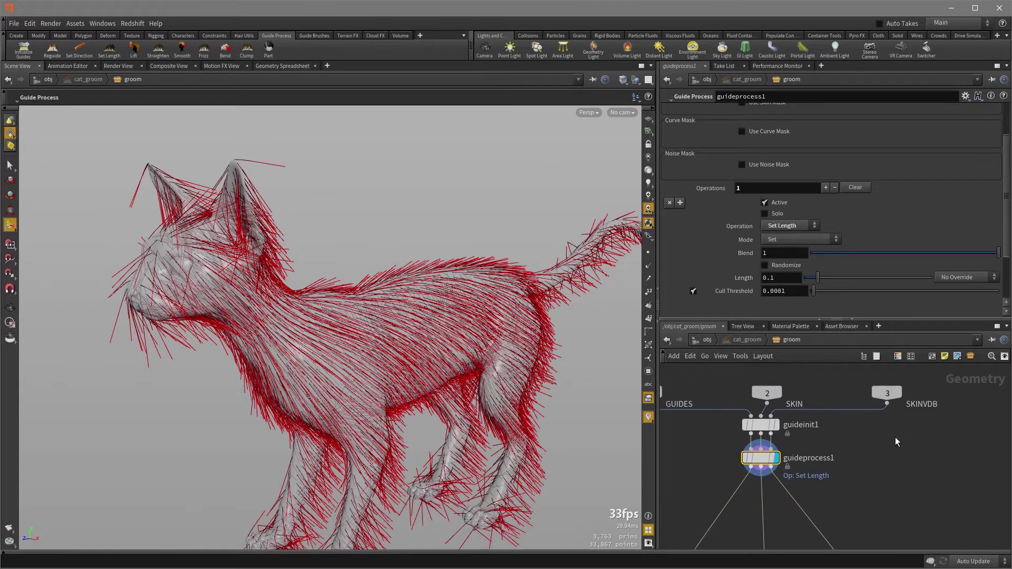
pyautogui.moveTo(759, 436)
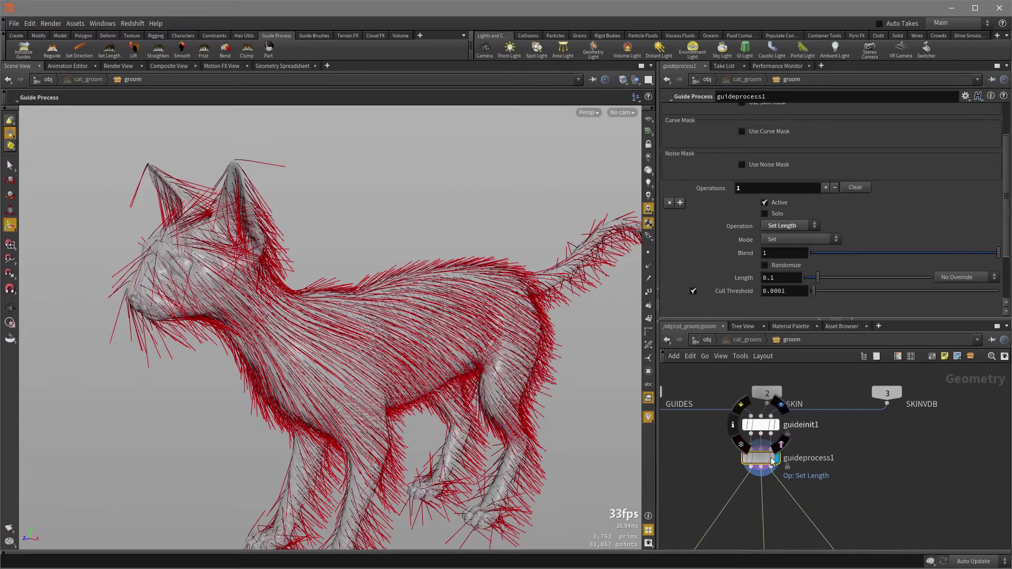
# - Set the length in the Set Length guide process to 0.012
pyautogui.moveTo(770, 456)
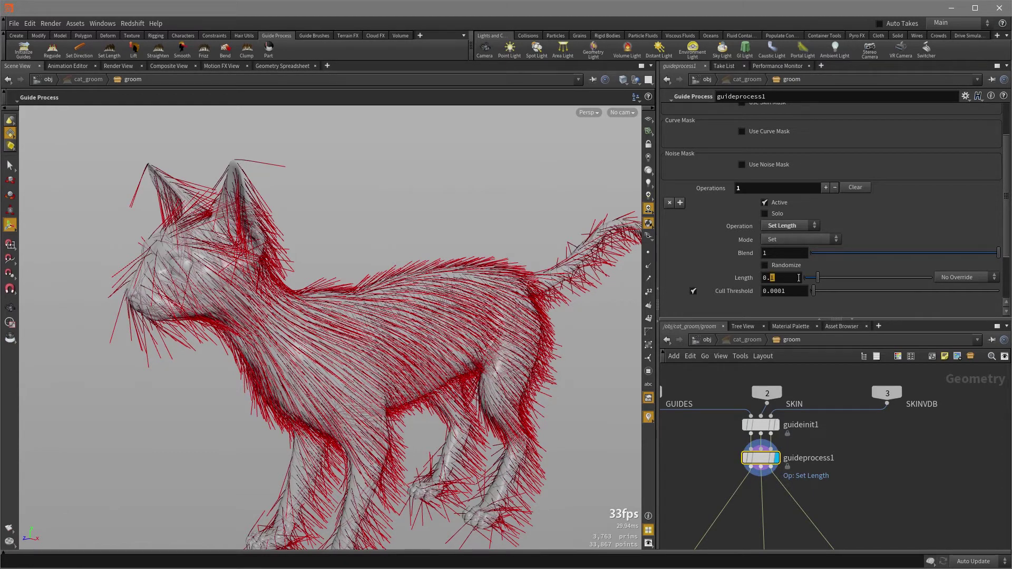
pyautogui.moveTo(818, 278)
pyautogui.mouseDown()
pyautogui.moveTo(829, 279)
pyautogui.moveTo(800, 279)
pyautogui.mouseUp()
pyautogui.write('12')
pyautogui.press('Return')
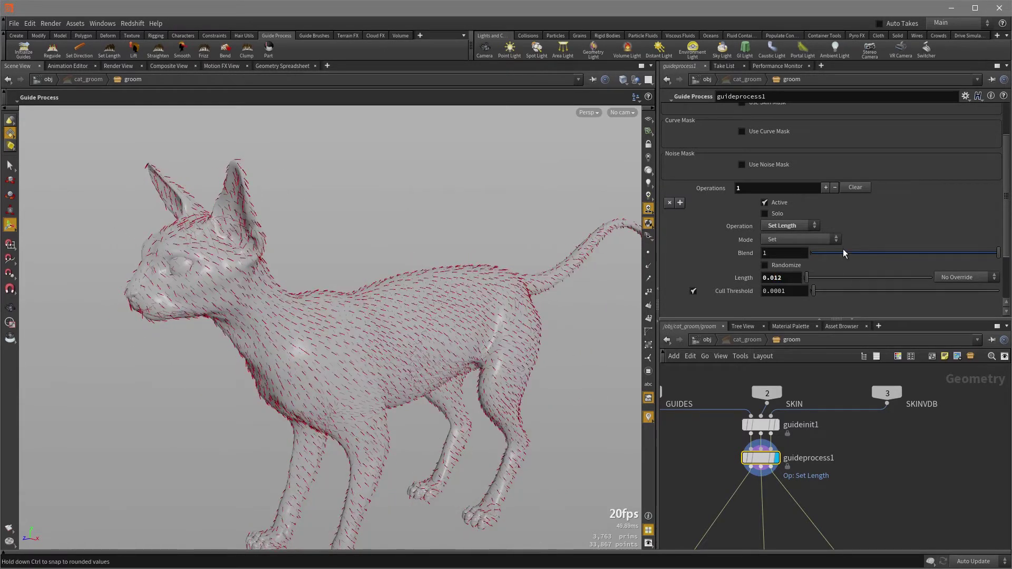
# - Override the guide length with the skin attribute length and create a paint node for that attribute
pyautogui.click(946, 275)
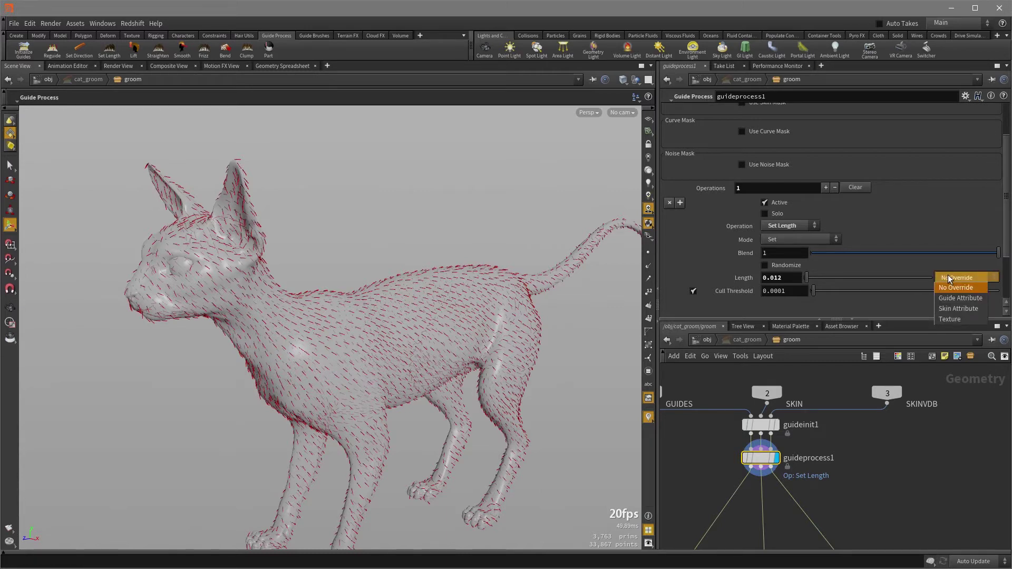
pyautogui.click(981, 308)
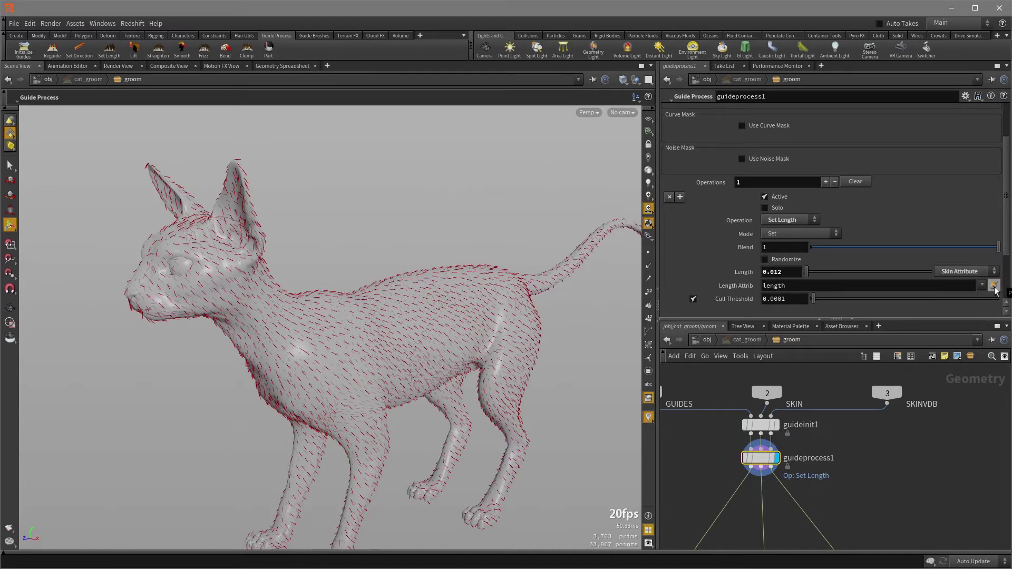
pyautogui.click(994, 286)
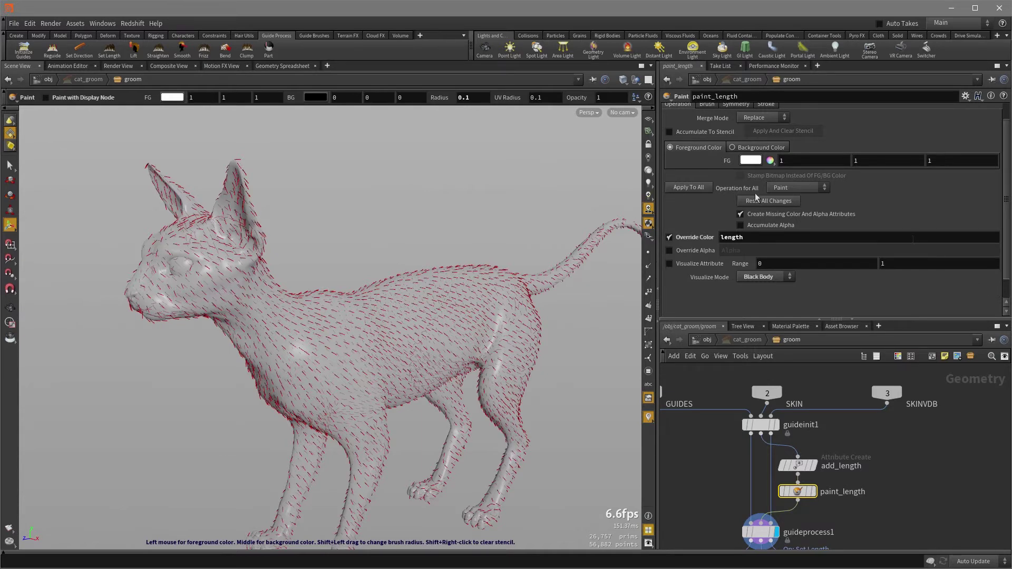
# - Set paint_length's foreground color to black and its background color to white
pyautogui.click(751, 161)
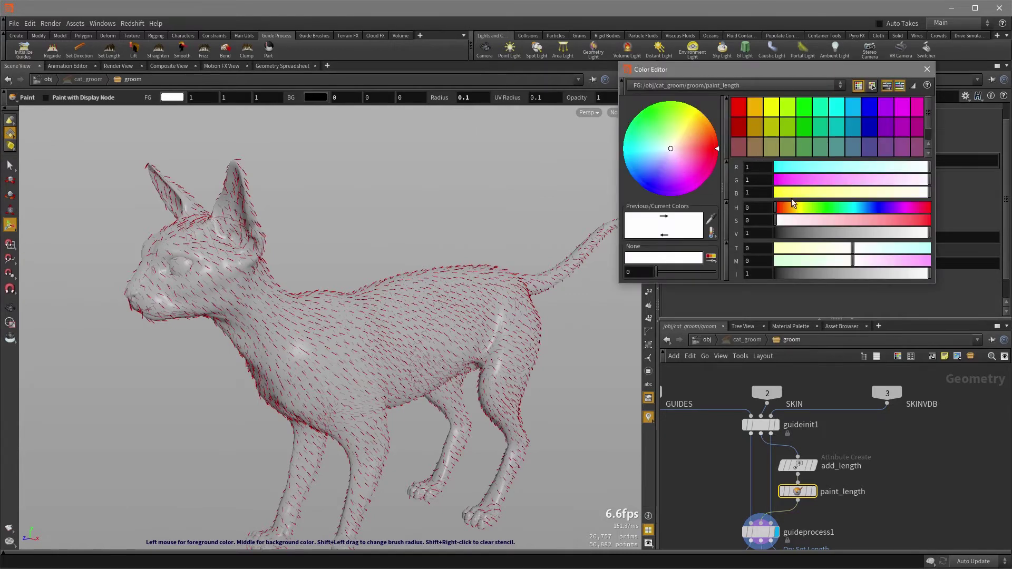
pyautogui.moveTo(791, 233); pyautogui.dragTo(767, 237)
pyautogui.click(928, 69)
pyautogui.click(768, 147)
pyautogui.click(751, 160)
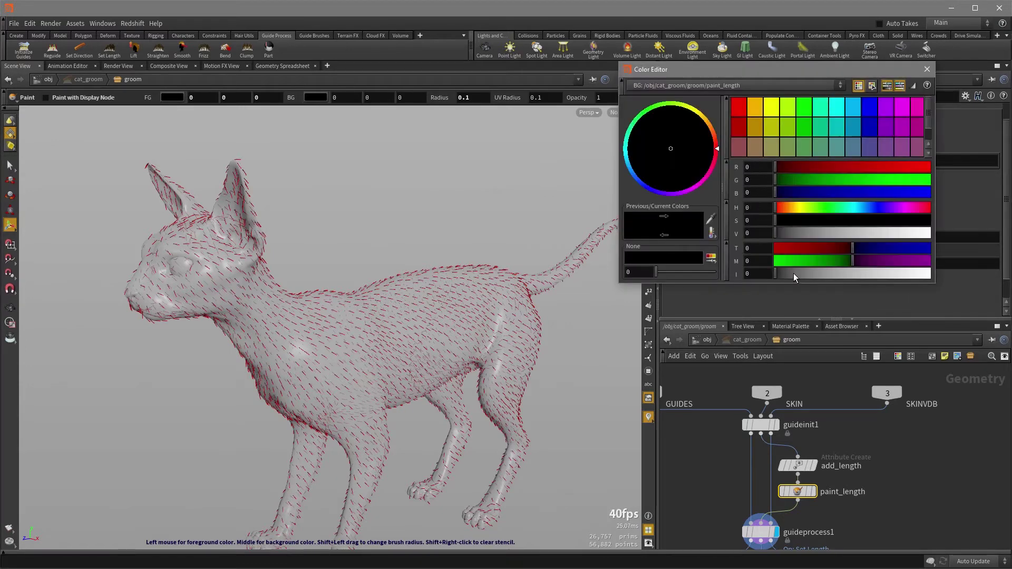
pyautogui.moveTo(795, 274); pyautogui.dragTo(930, 274)
pyautogui.click(928, 69)
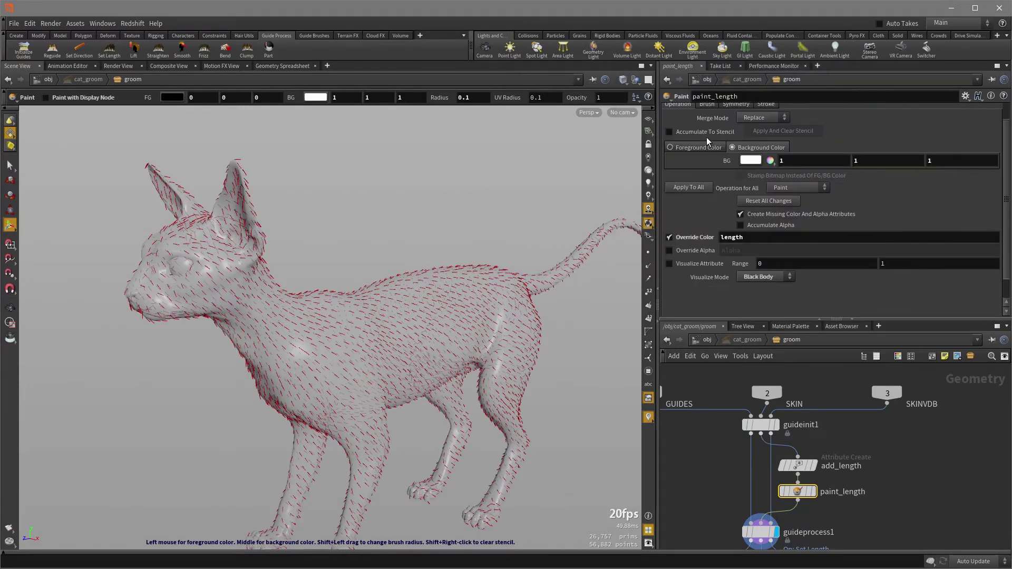
# - Enable Accumulate To Stencil and flood the whole skin's length attribute with the black foreground color
pyautogui.click(698, 147)
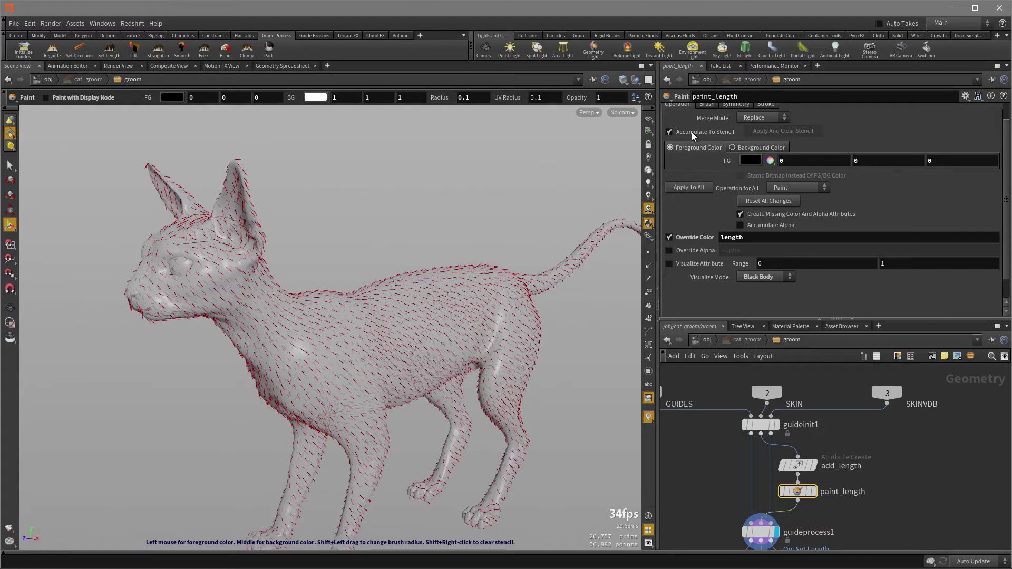
pyautogui.click(692, 132)
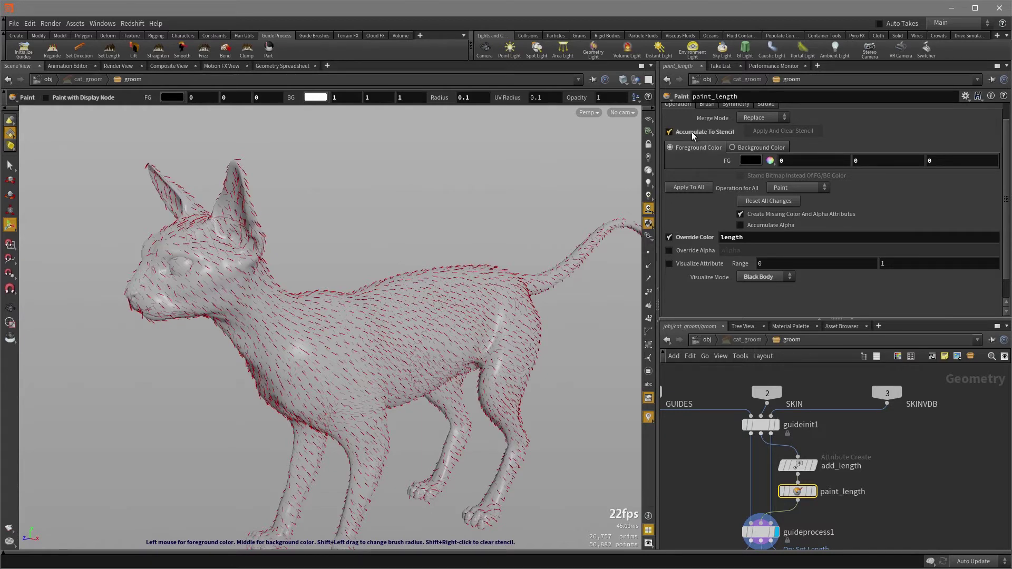
pyautogui.click(695, 188)
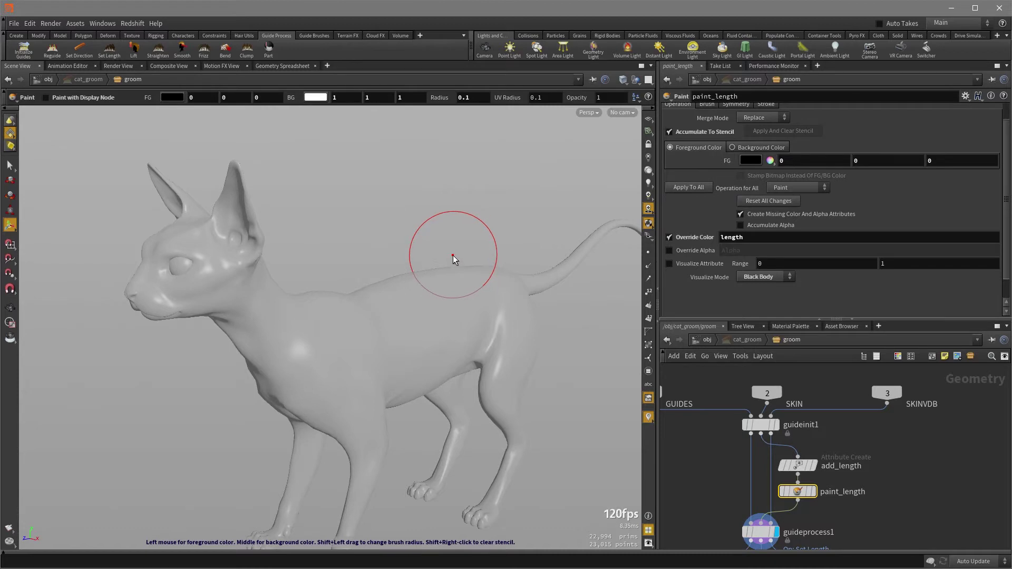
# - Flood the whole skin with the white background color and switch back to painting with the foreground color
pyautogui.click(759, 147)
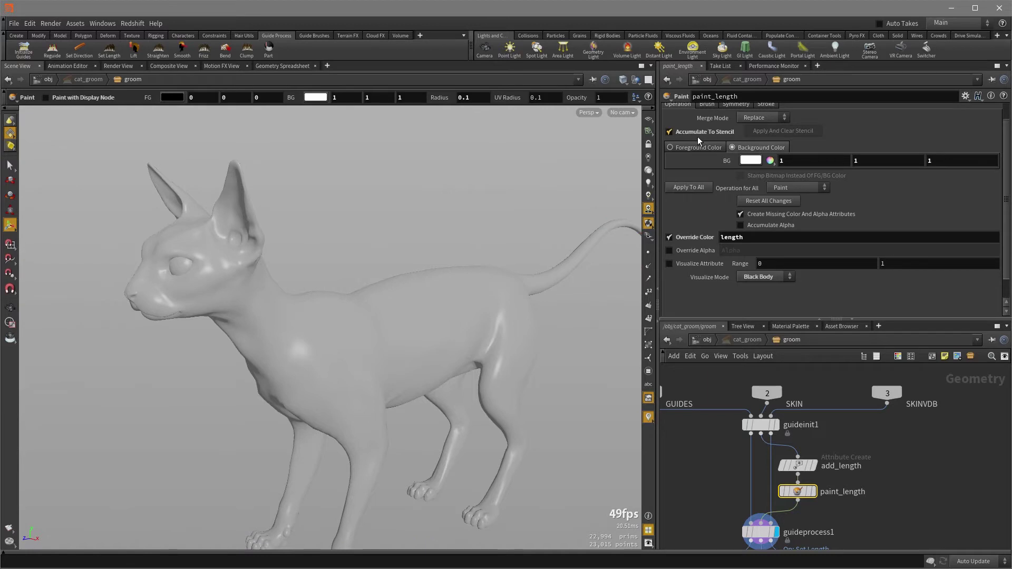
pyautogui.click(688, 185)
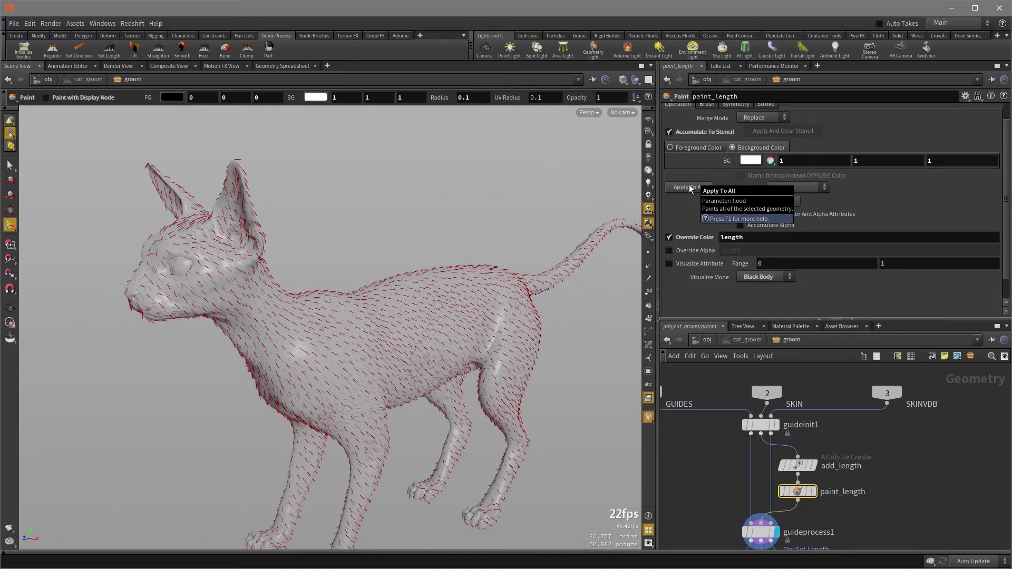
pyautogui.click(692, 147)
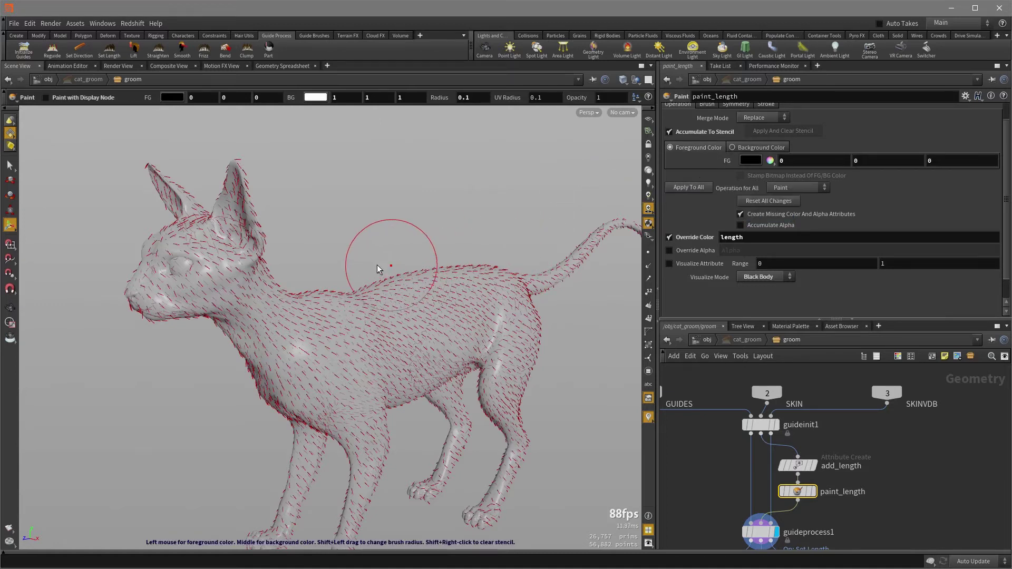
# - Shrink the brush radius to about 0.074, display the paint_length node and set its Visualize Mode to Grayscale
pyautogui.scroll(-2, 353, 256)
pyautogui.moveTo(815, 498)
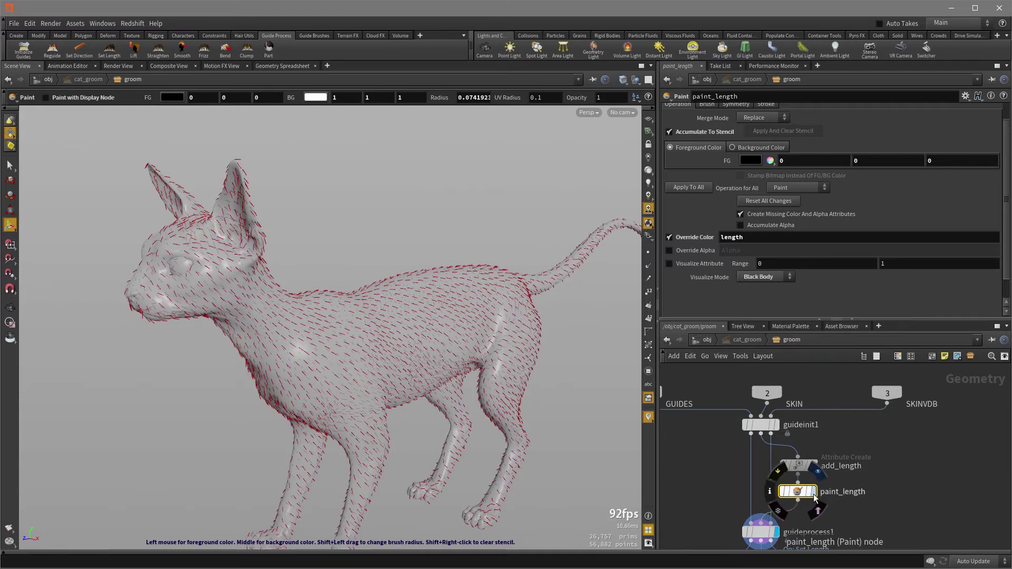
pyautogui.click(814, 494)
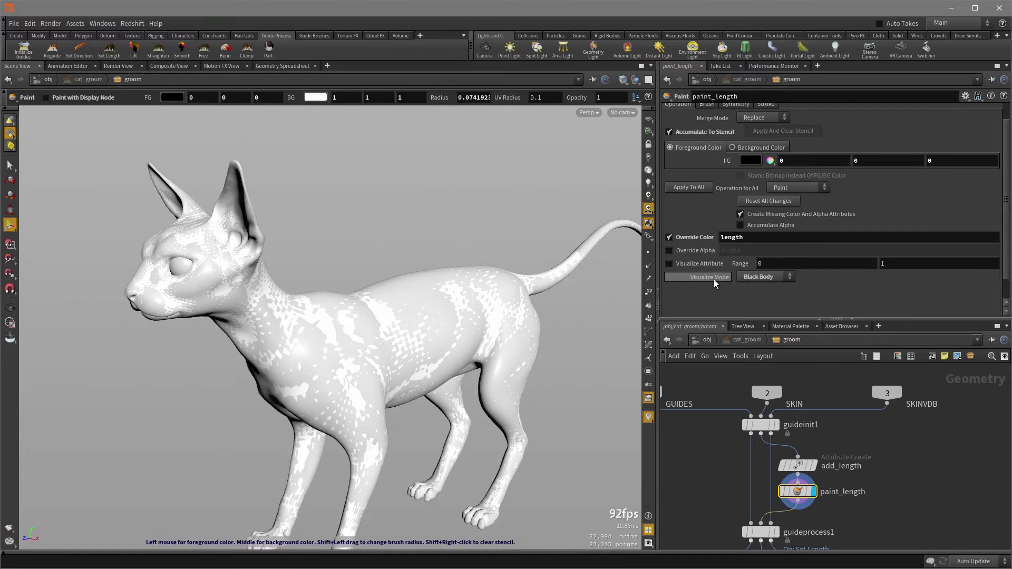
pyautogui.click(760, 278)
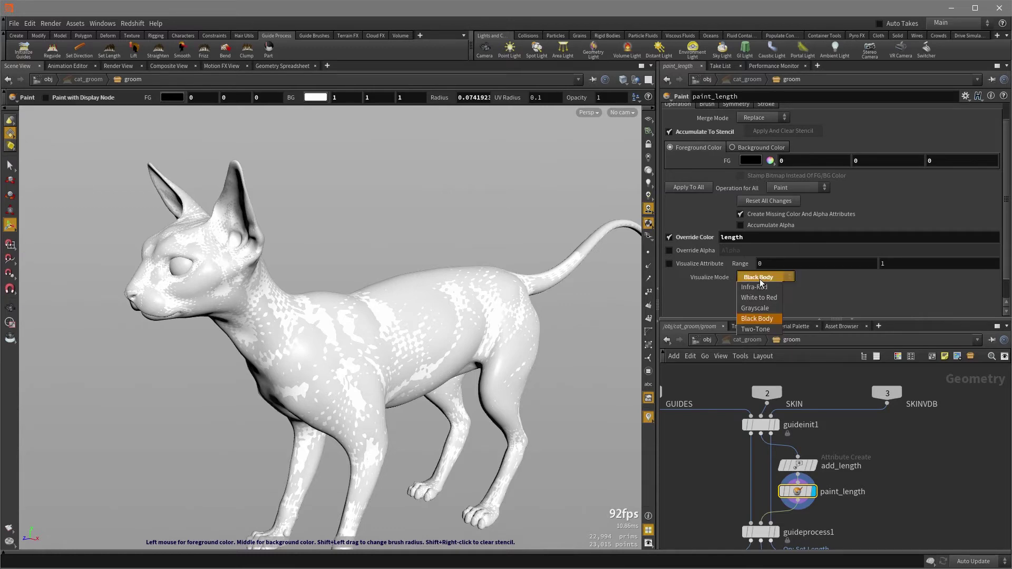
pyautogui.click(759, 309)
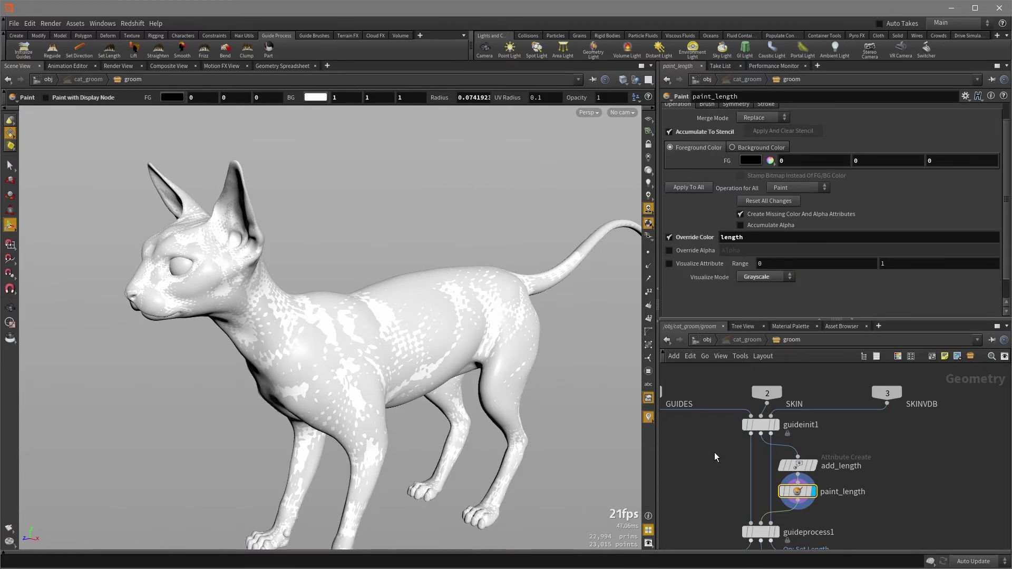
# - Hide the cat geometry object at scene level and return to the network inside cat_groom
pyautogui.press('u')
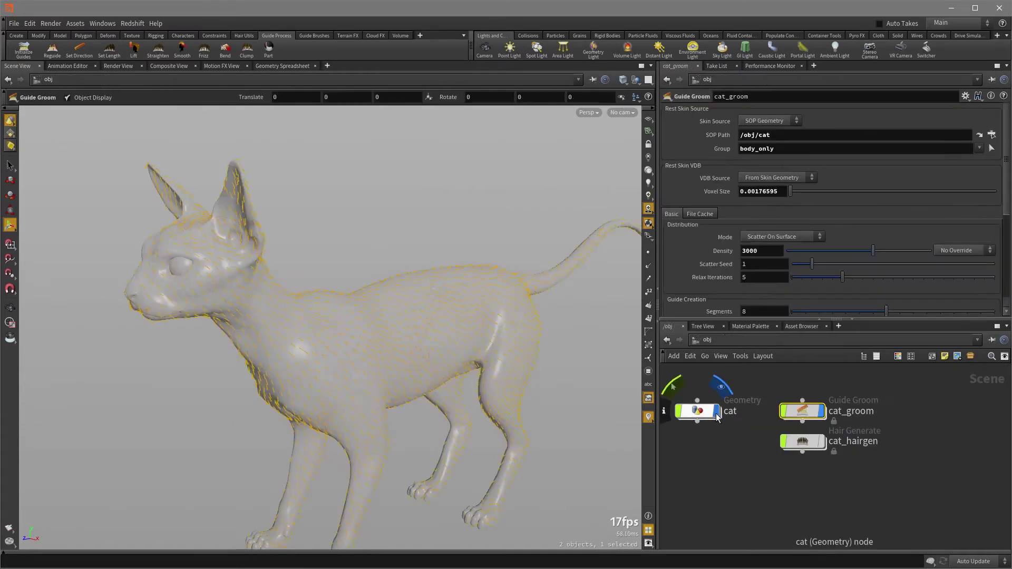
pyautogui.click(717, 414)
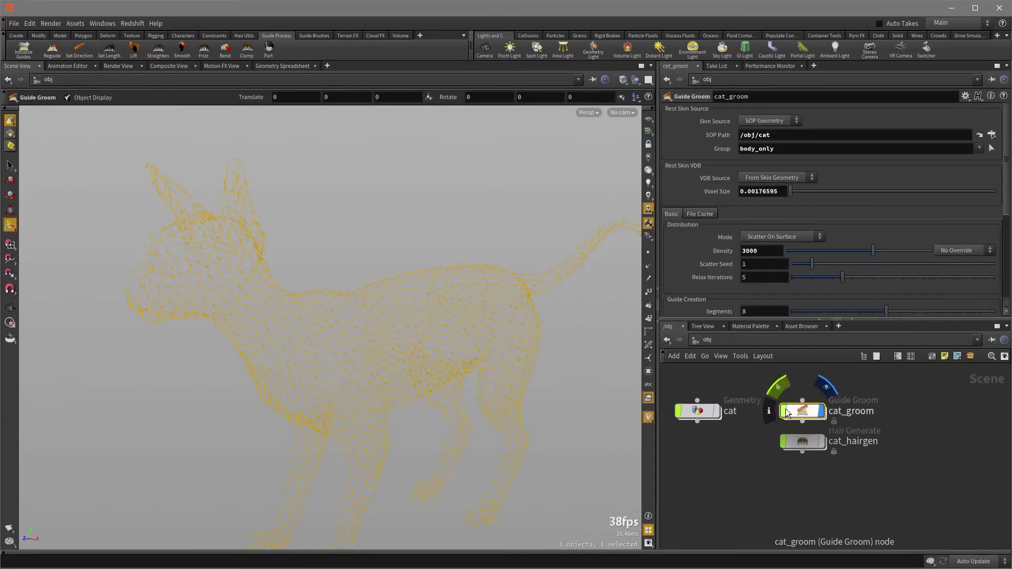
pyautogui.doubleClick(802, 411)
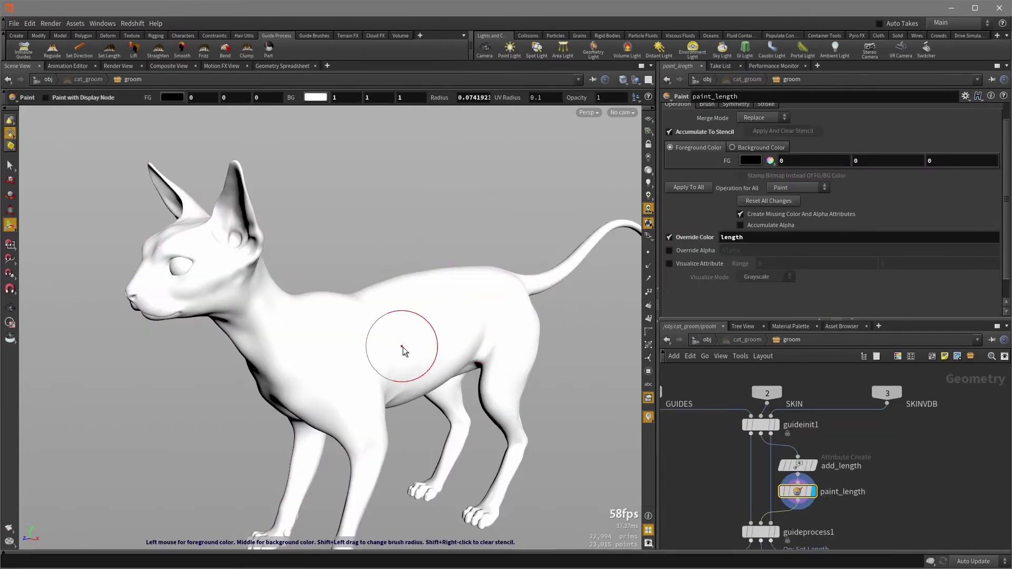
# - Paint both front paws and the lower front legs black in the length attribute
pyautogui.moveTo(403, 347)
pyautogui.keyDown('alt'); pyautogui.mouseDown()
pyautogui.moveTo(374, 245)
pyautogui.moveTo(381, 274)
pyautogui.mouseUp(); pyautogui.keyUp('alt')
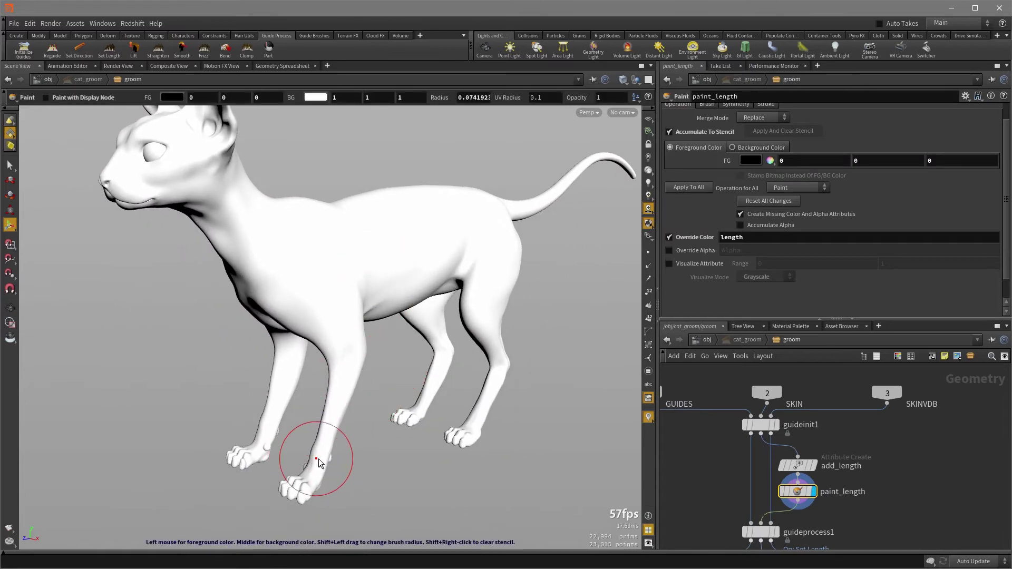
pyautogui.moveTo(319, 467)
pyautogui.mouseDown()
pyautogui.moveTo(305, 486)
pyautogui.moveTo(301, 467)
pyautogui.moveTo(253, 458)
pyautogui.moveTo(267, 448)
pyautogui.moveTo(247, 453)
pyautogui.moveTo(399, 464)
pyautogui.moveTo(474, 395)
pyautogui.moveTo(450, 394)
pyautogui.mouseUp()
pyautogui.press('Return')
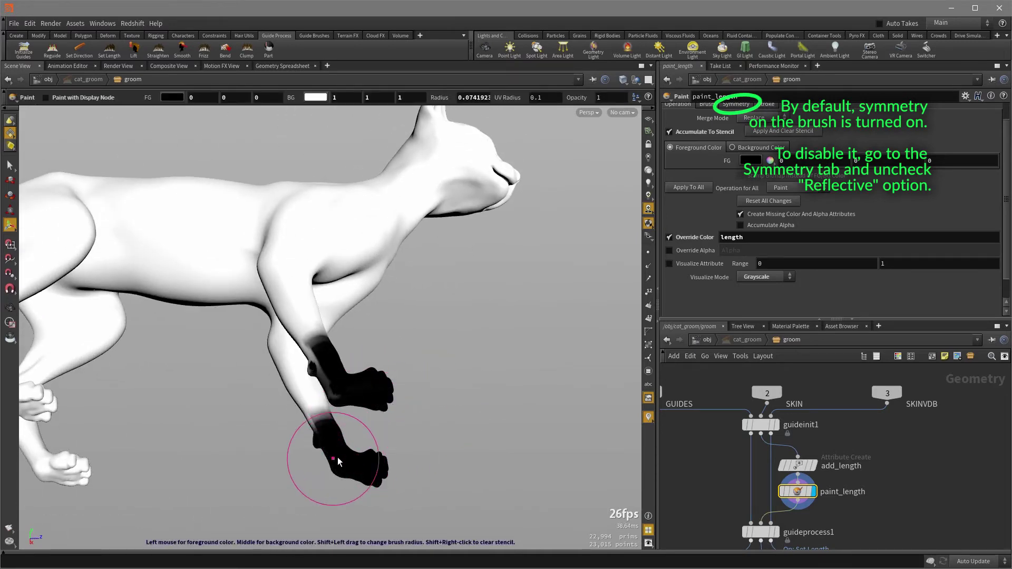
pyautogui.moveTo(336, 457); pyautogui.dragTo(330, 461)
pyautogui.moveTo(382, 399)
pyautogui.keyDown('alt'); pyautogui.mouseDown()
pyautogui.moveTo(273, 474)
pyautogui.moveTo(298, 464)
pyautogui.mouseUp(); pyautogui.keyUp('alt')
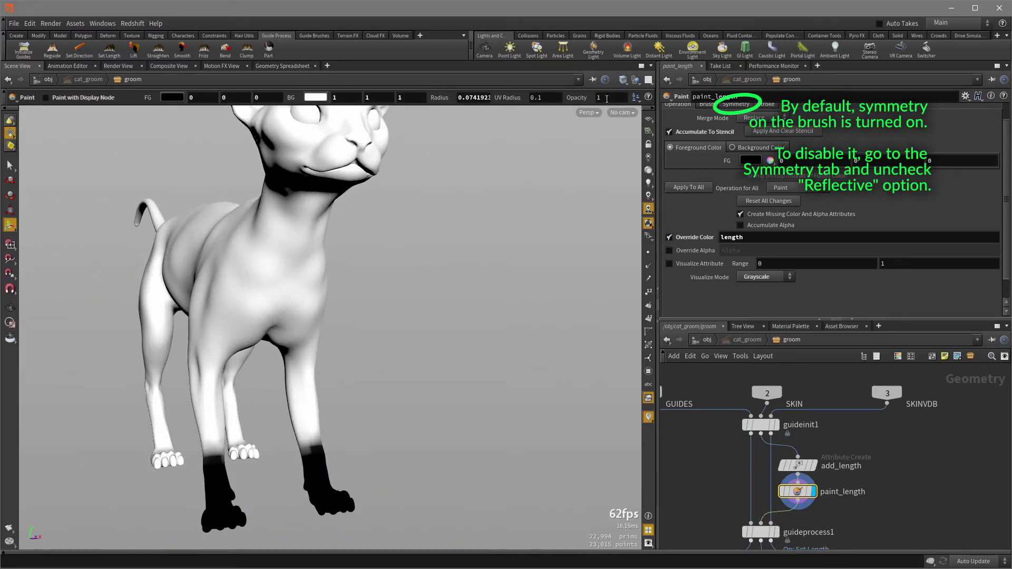
# - Lower the brush opacity to 0.1 and radius to about 0.041, and soften the black-to-white transition on the front legs
pyautogui.moveTo(608, 98); pyautogui.dragTo(583, 106)
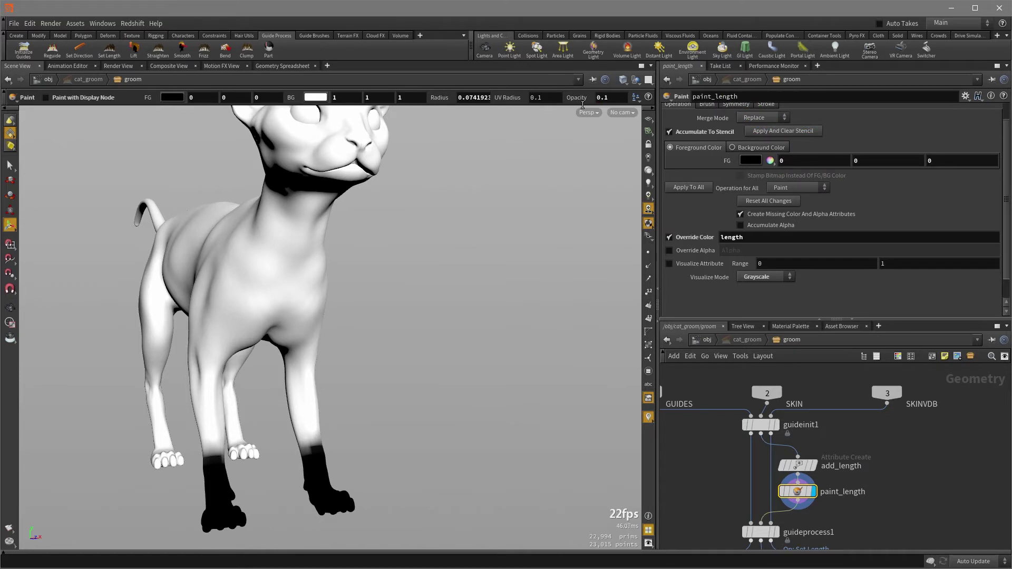
pyautogui.scroll(-6, 320, 420)
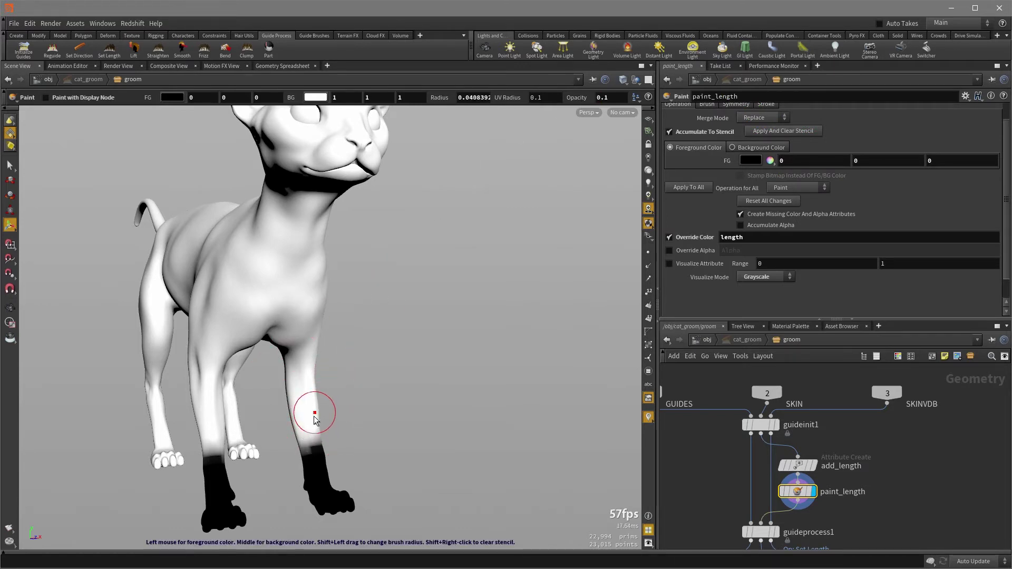
pyautogui.moveTo(314, 422)
pyautogui.keyDown('alt'); pyautogui.mouseDown()
pyautogui.moveTo(343, 438)
pyautogui.moveTo(312, 448)
pyautogui.mouseUp(); pyautogui.keyUp('alt')
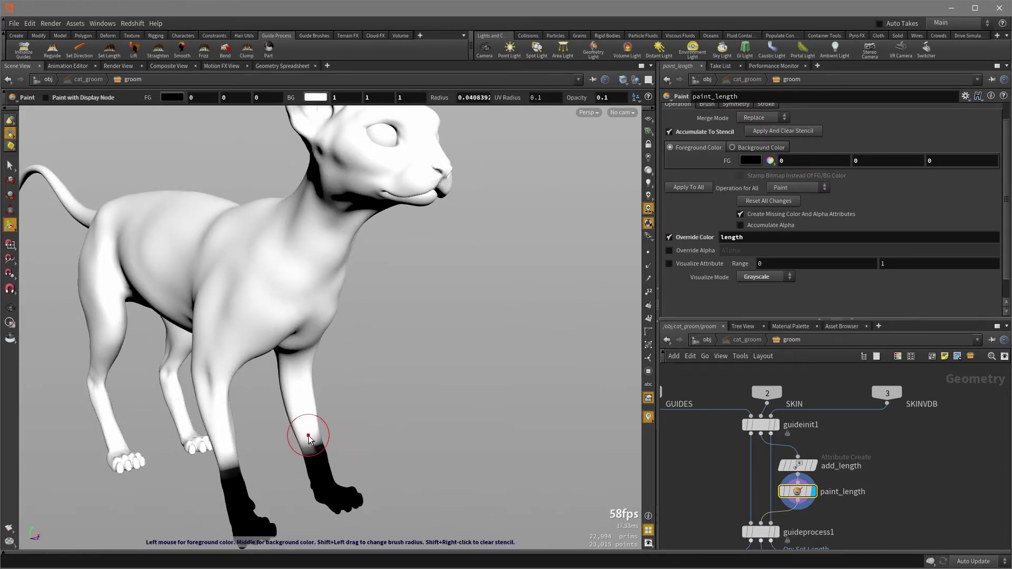
pyautogui.scroll(5, 309, 440)
pyautogui.scroll(-4, 311, 439)
pyautogui.moveTo(308, 441)
pyautogui.mouseDown()
pyautogui.moveTo(307, 452)
pyautogui.moveTo(318, 444)
pyautogui.moveTo(301, 476)
pyautogui.moveTo(307, 486)
pyautogui.moveTo(373, 464)
pyautogui.mouseUp()
pyautogui.moveTo(431, 438)
pyautogui.keyDown('alt'); pyautogui.mouseDown()
pyautogui.moveTo(365, 451)
pyautogui.moveTo(438, 394)
pyautogui.moveTo(381, 378)
pyautogui.mouseUp(); pyautogui.keyUp('alt')
# - Try soft black strokes around the cat's eye with a brush radius of about 0.055, and restore the area to white
pyautogui.keyDown('alt'); pyautogui.moveTo(480, 172); pyautogui.dragTo(447, 213, button='middle'); pyautogui.keyUp('alt')
pyautogui.moveTo(447, 214)
pyautogui.mouseDown()
pyautogui.moveTo(450, 242)
pyautogui.moveTo(443, 226)
pyautogui.moveTo(438, 236)
pyautogui.moveTo(466, 248)
pyautogui.moveTo(452, 223)
pyautogui.moveTo(466, 230)
pyautogui.mouseUp()
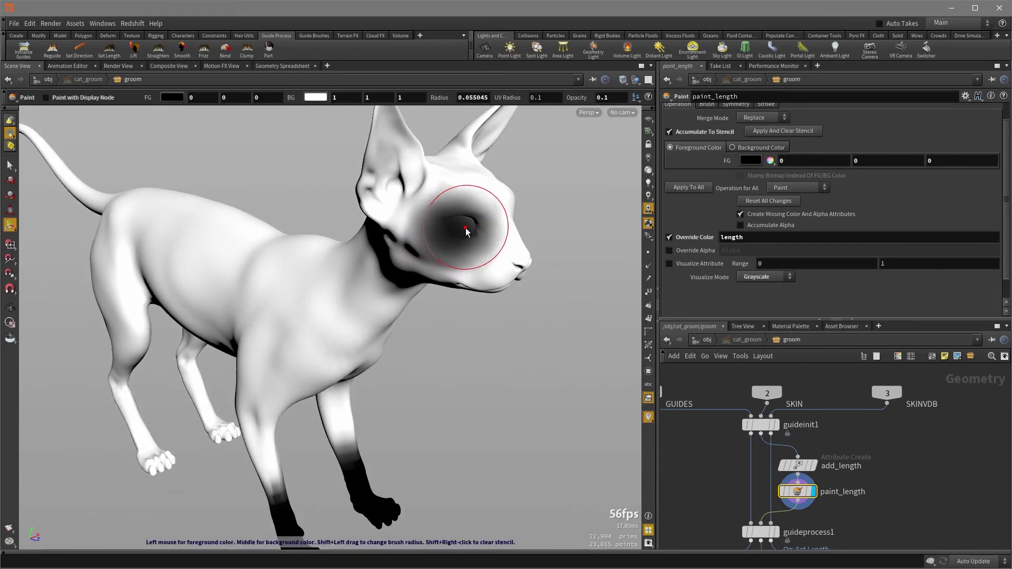
pyautogui.moveTo(467, 230)
pyautogui.mouseDown(button='middle')
pyautogui.moveTo(468, 204)
pyautogui.moveTo(448, 210)
pyautogui.moveTo(457, 238)
pyautogui.moveTo(487, 246)
pyautogui.moveTo(468, 183)
pyautogui.moveTo(454, 197)
pyautogui.mouseUp(button='middle')
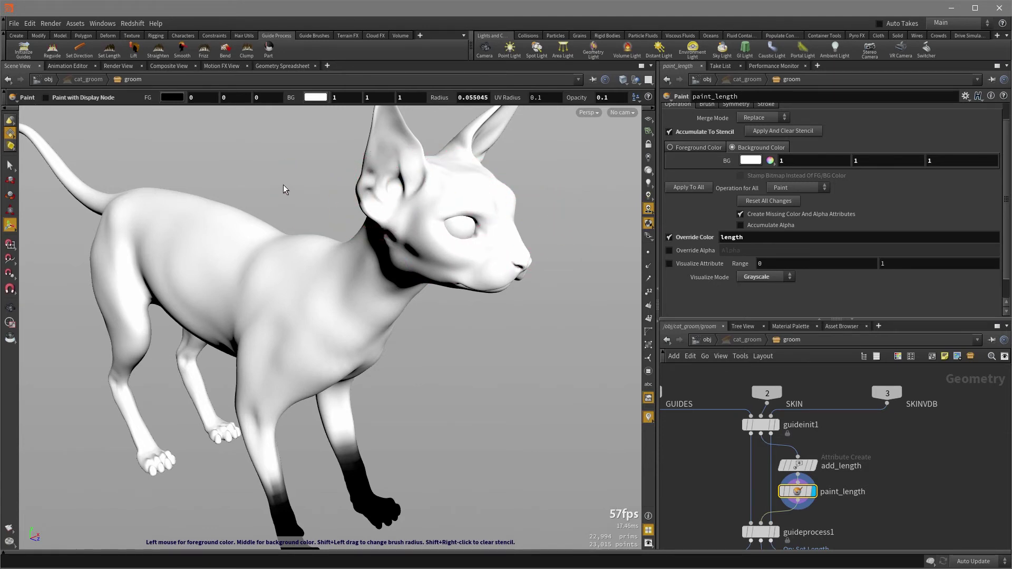
# - Open the prepared scene density_mask_macka.hip and view its painted length mask from the other side of the cat
pyautogui.hotkey('ctrl', 'o')
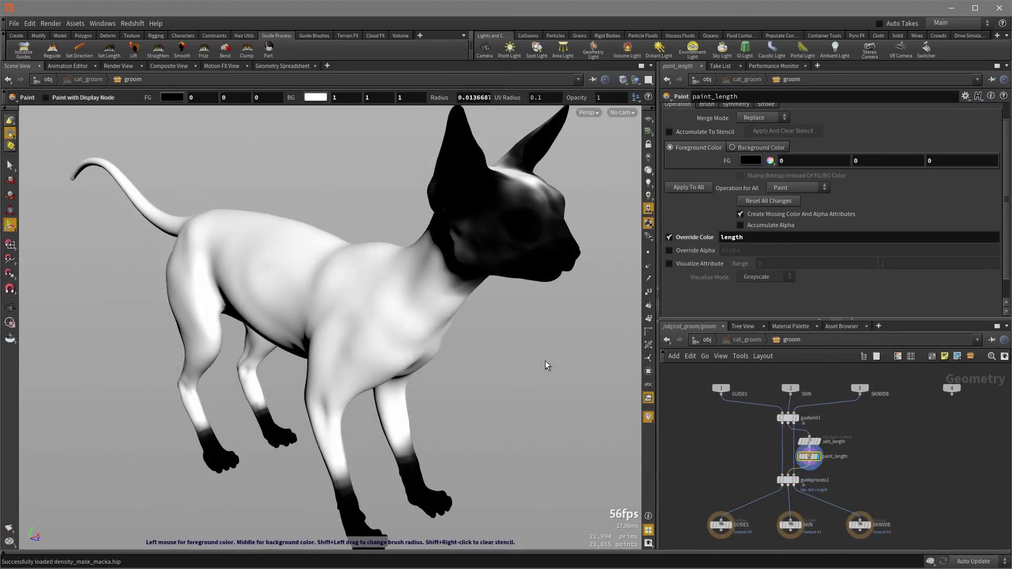
pyautogui.press('Escape')
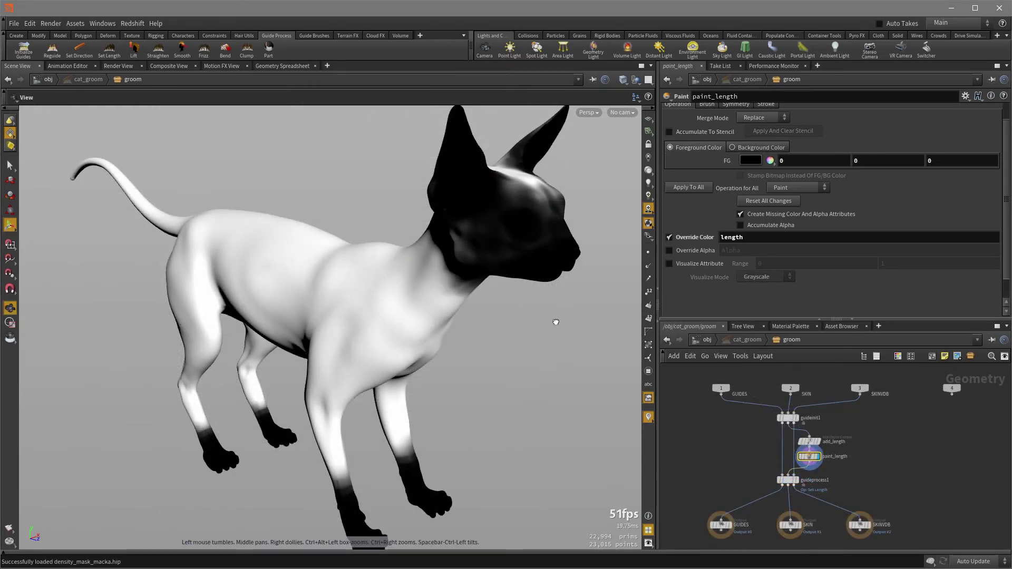
pyautogui.moveTo(547, 318)
pyautogui.mouseDown()
pyautogui.moveTo(395, 344)
pyautogui.moveTo(301, 323)
pyautogui.moveTo(459, 294)
pyautogui.moveTo(457, 331)
pyautogui.moveTo(436, 318)
pyautogui.mouseUp()
pyautogui.press('Return')
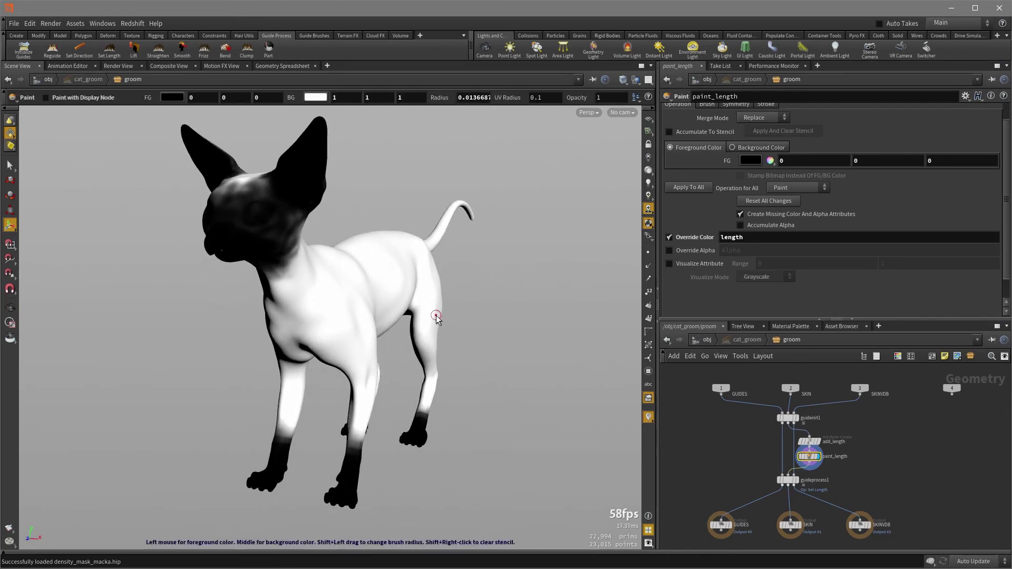
# - Display the guideprocess1 node and inspect the guide lengths around the cat's body
pyautogui.moveTo(797, 483)
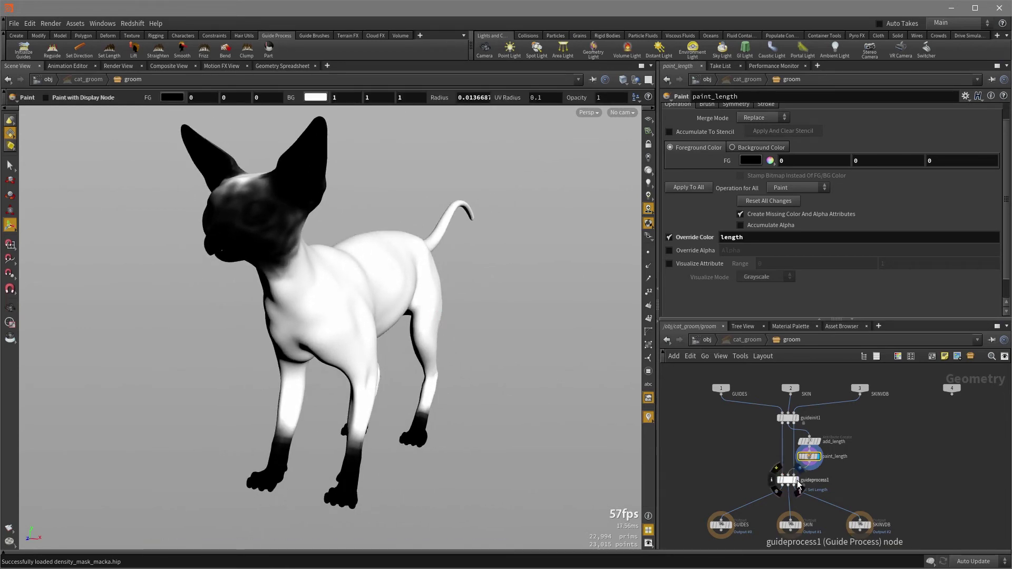
pyautogui.scroll(3, 798, 481)
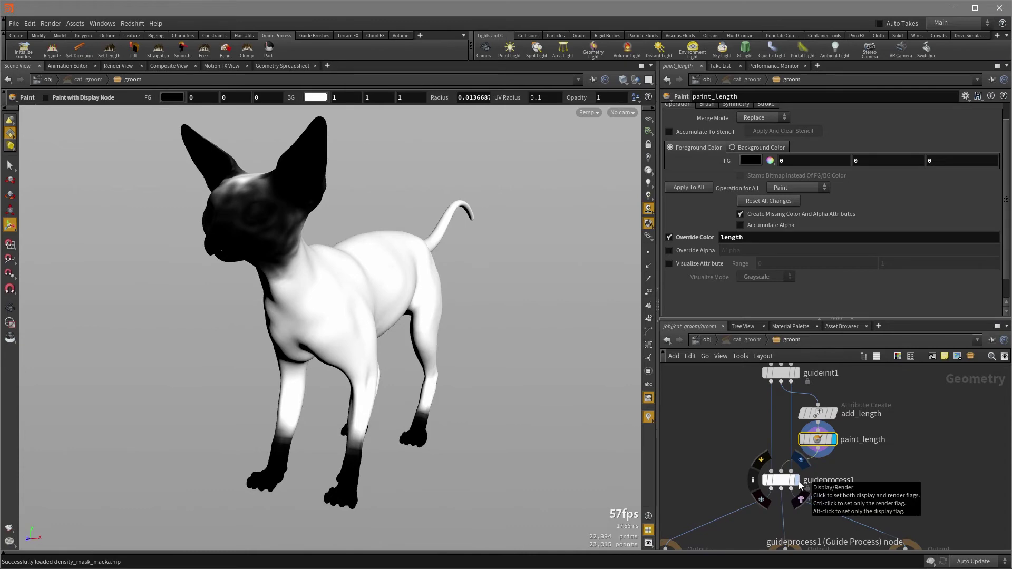
pyautogui.click(797, 481)
pyautogui.moveTo(593, 375)
pyautogui.mouseDown()
pyautogui.moveTo(520, 346)
pyautogui.moveTo(510, 358)
pyautogui.mouseUp()
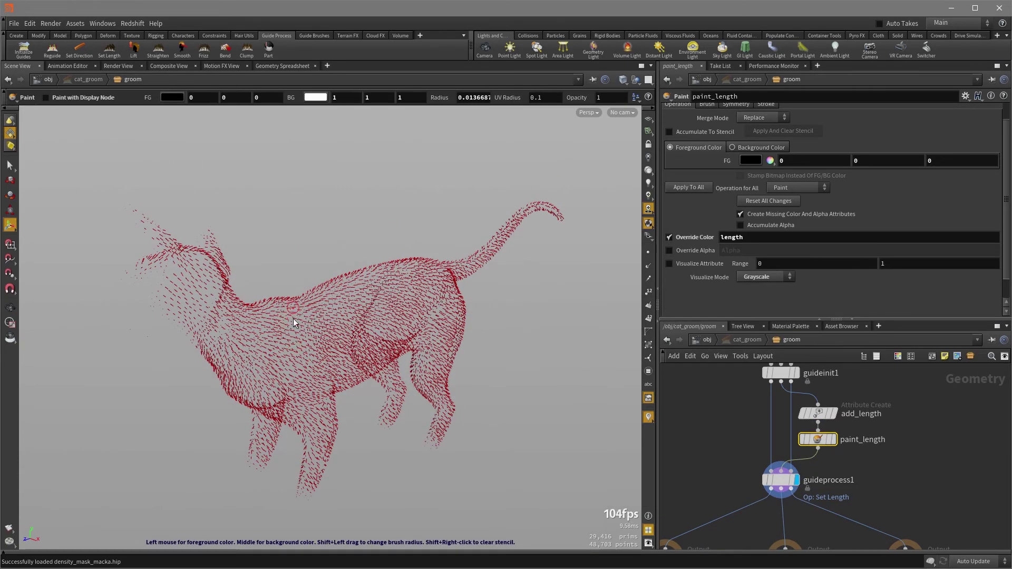
pyautogui.moveTo(433, 366)
pyautogui.mouseDown()
pyautogui.moveTo(334, 375)
pyautogui.moveTo(394, 380)
pyautogui.moveTo(203, 221)
pyautogui.moveTo(384, 286)
pyautogui.moveTo(520, 406)
pyautogui.mouseUp()
pyautogui.press('space')
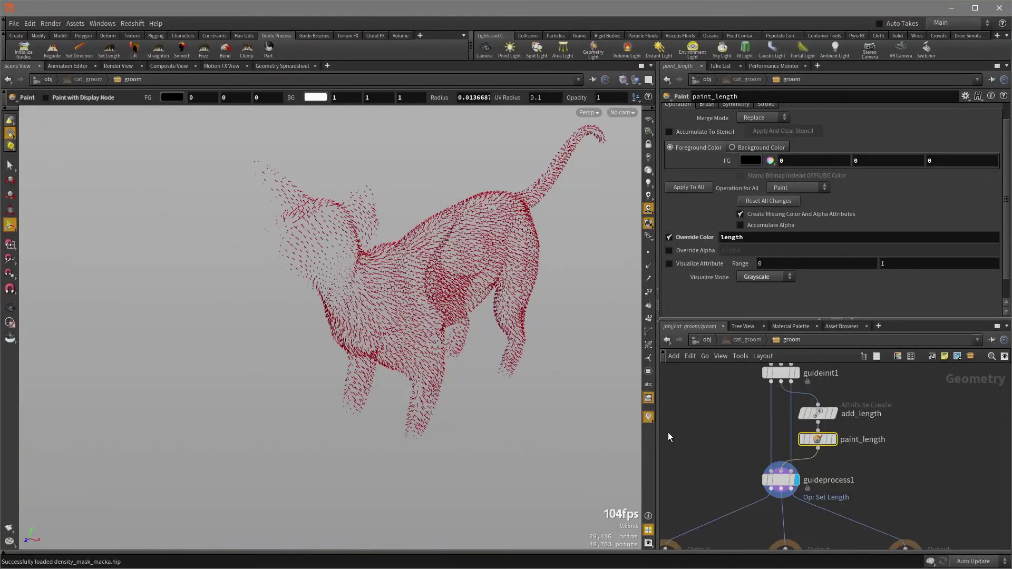
# - Enable the noise mask on guideprocess1 with an amount of 0.825 and a noise mask frequency of 84.4
pyautogui.click(781, 480)
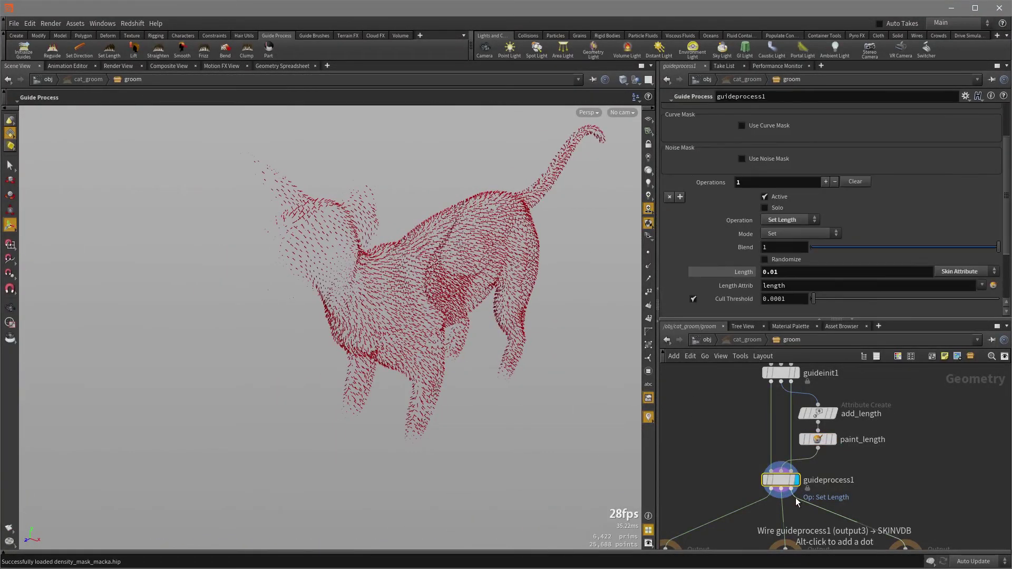
pyautogui.scroll(3, 818, 239)
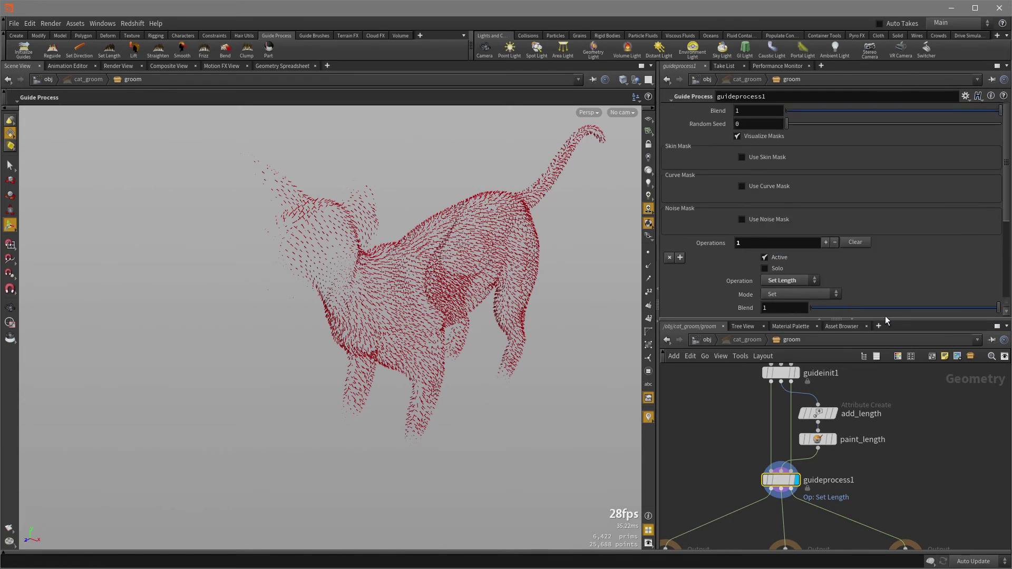
pyautogui.scroll(-2, 957, 296)
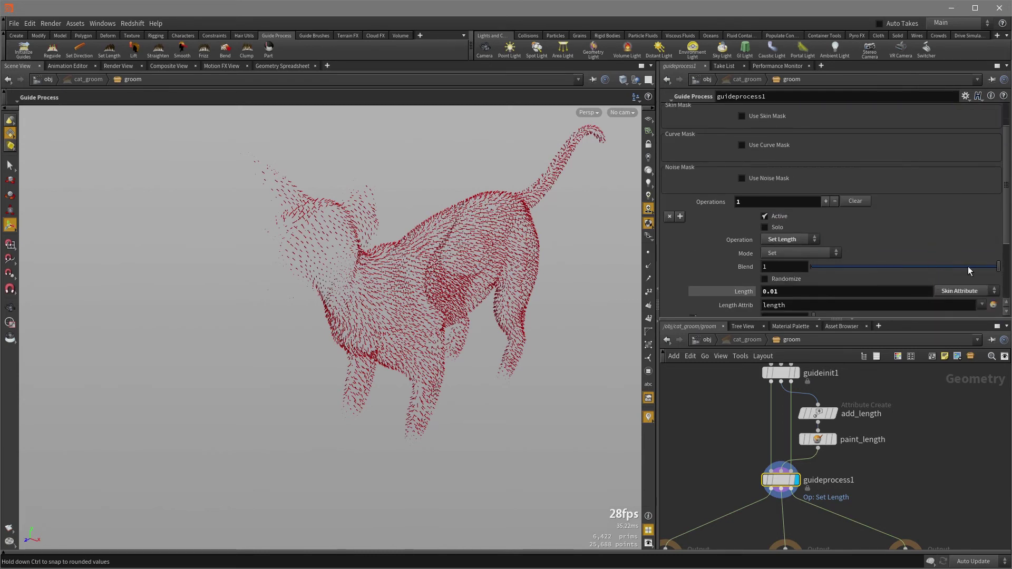
pyautogui.moveTo(982, 265)
pyautogui.mouseDown()
pyautogui.moveTo(884, 274)
pyautogui.moveTo(999, 266)
pyautogui.mouseUp()
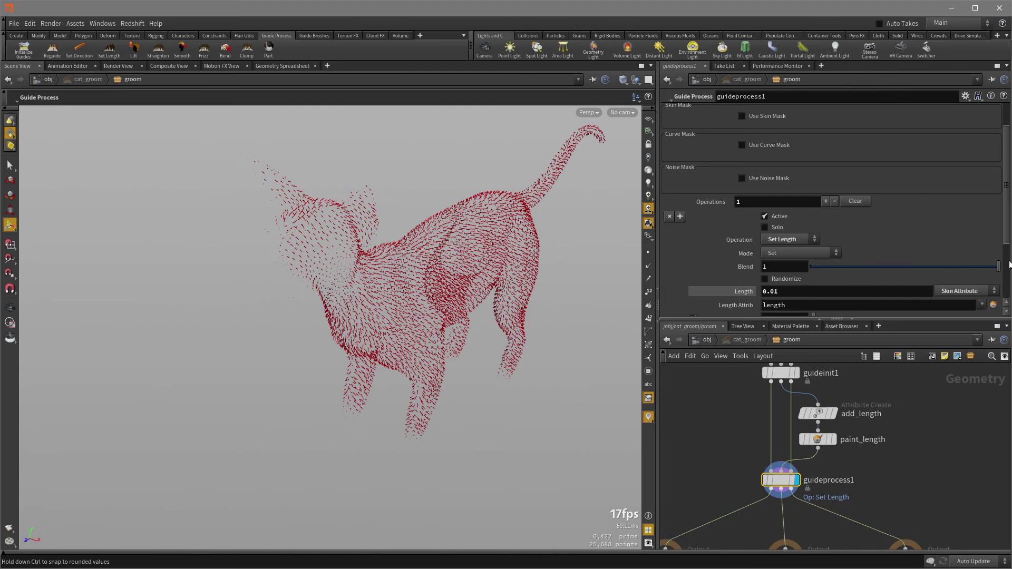
pyautogui.click(756, 178)
pyautogui.moveTo(825, 175); pyautogui.dragTo(932, 188)
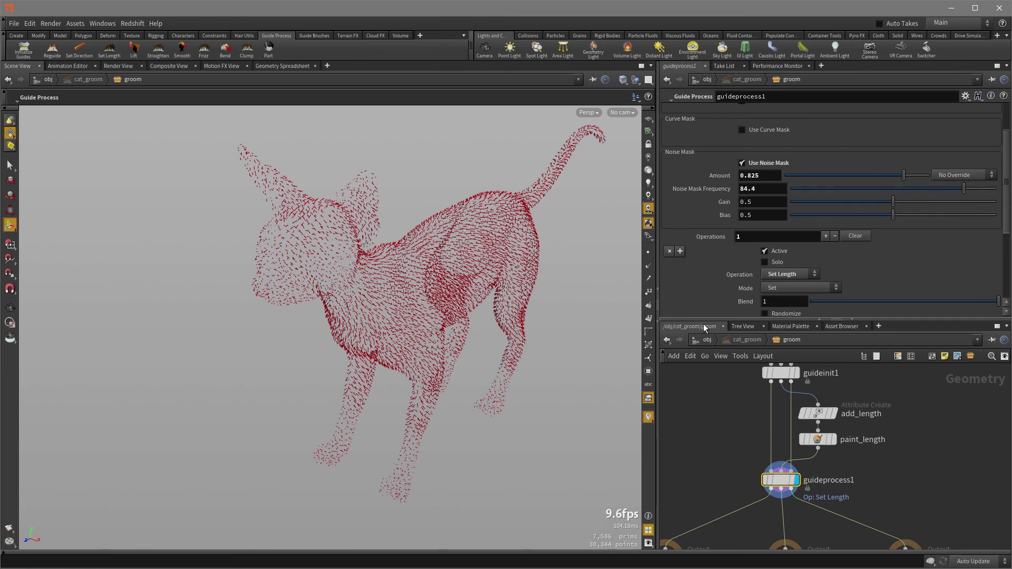
pyautogui.press('Return')
# - Return to the object level, display the cat, cat_groom and cat_hairgen objects, and view the fur from the front
pyautogui.press('u')
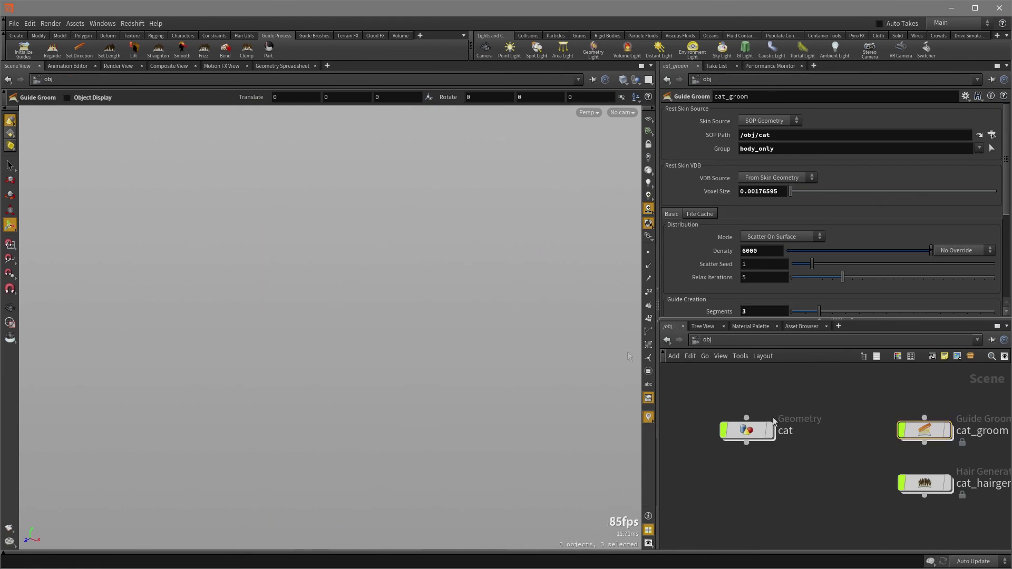
pyautogui.click(949, 435)
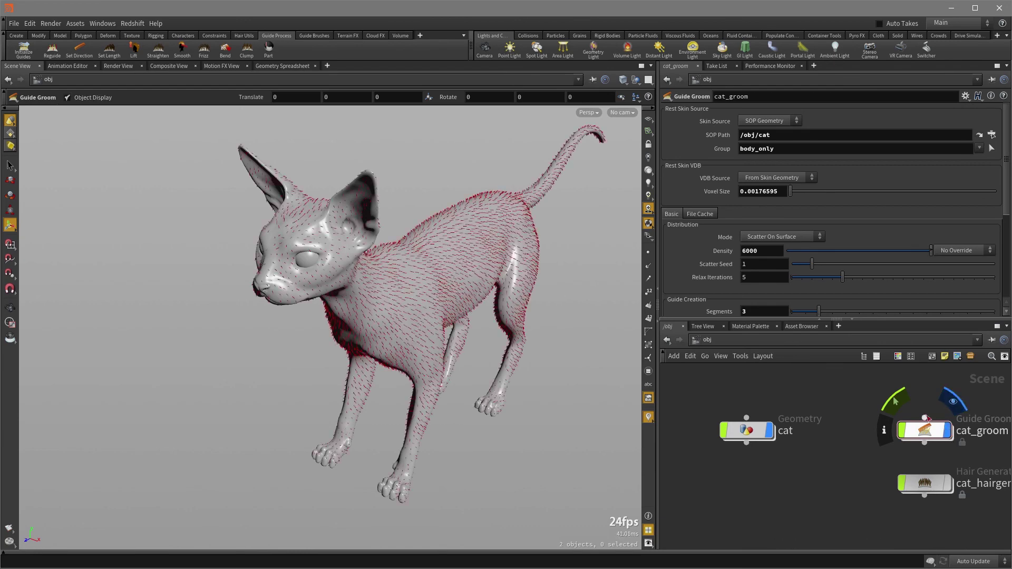
pyautogui.click(948, 480)
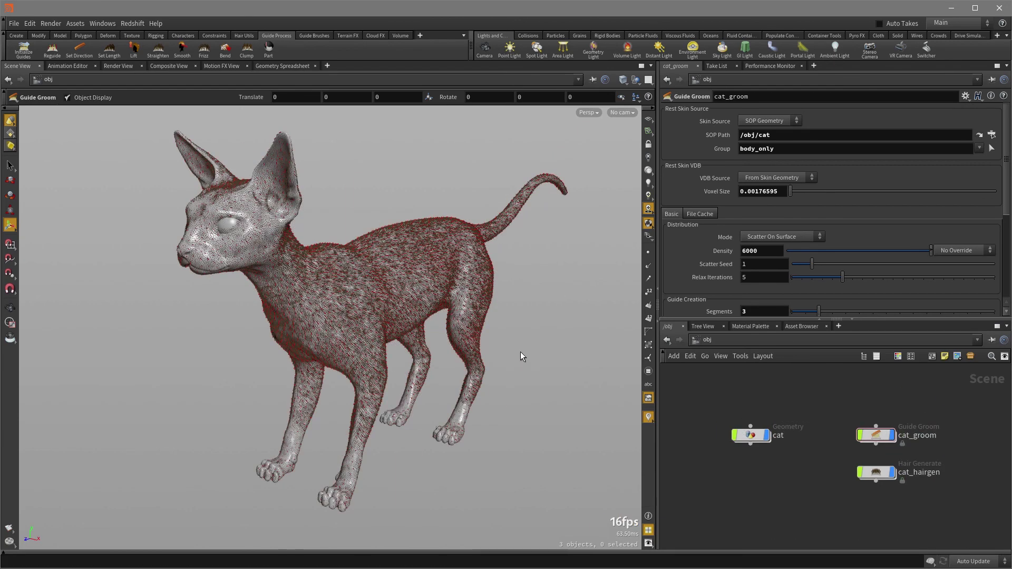
pyautogui.press('space')
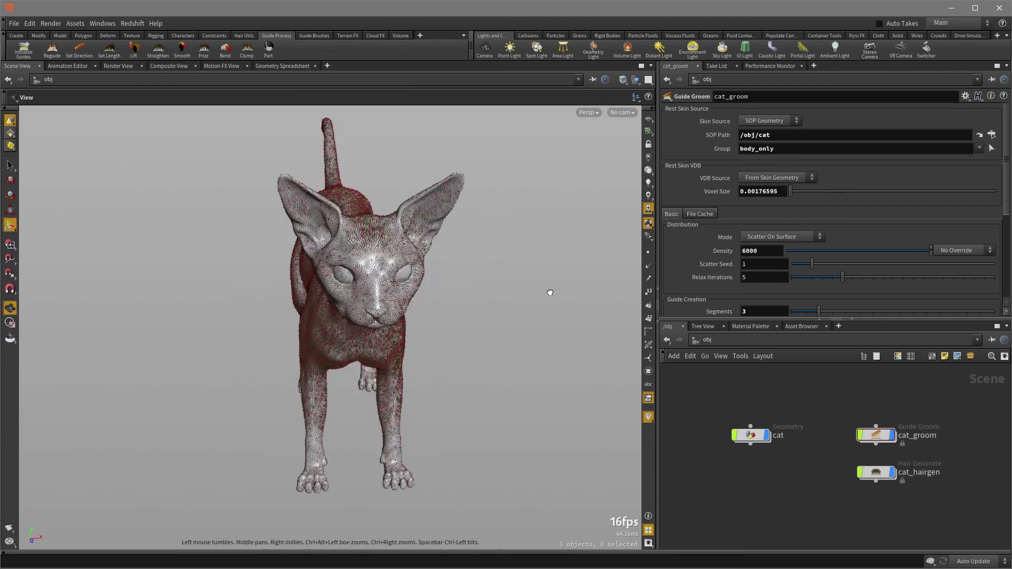